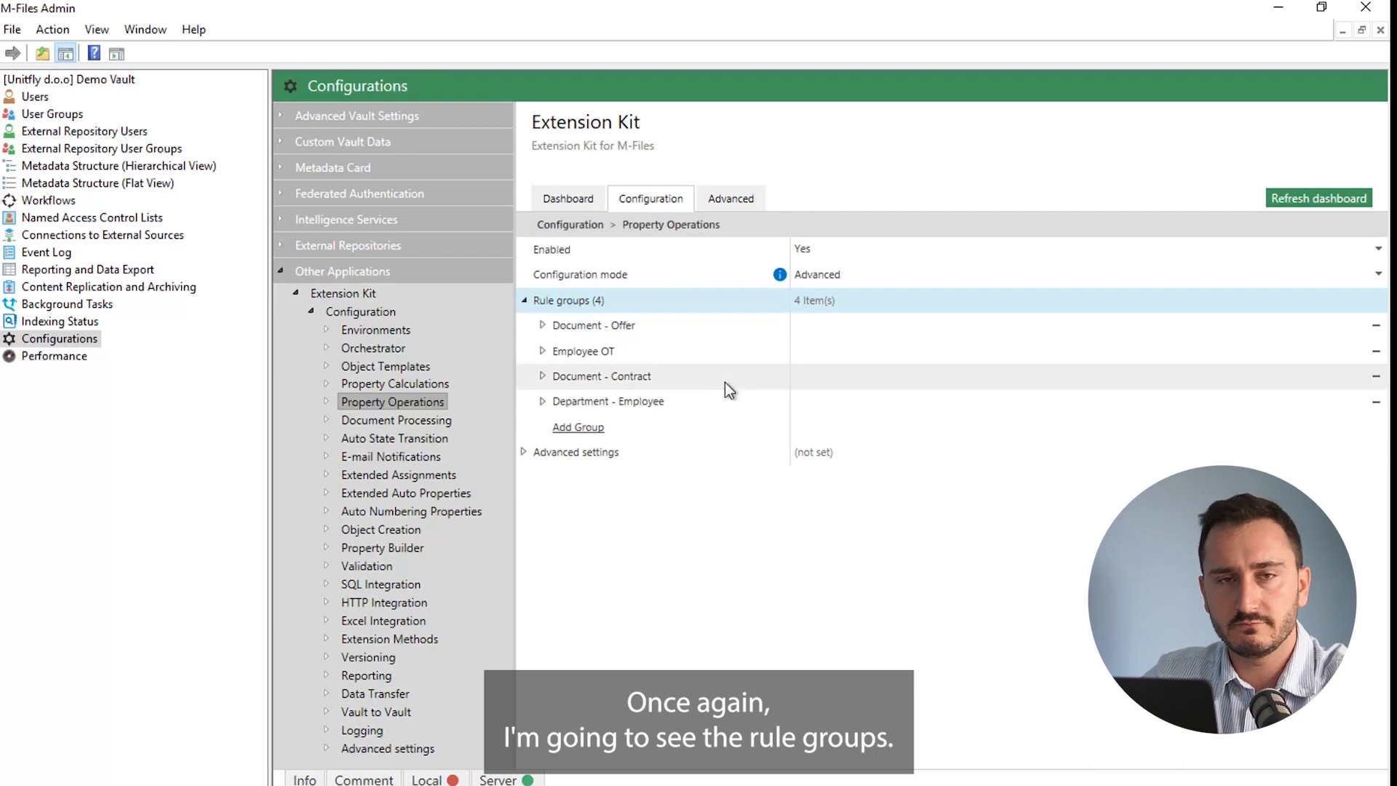
Expand the Document - Offer rule group and show the settings of its rule that sets Opportunity to Won when Offer is Accepted
{"action": "left_click", "coordinate": [541, 325]}
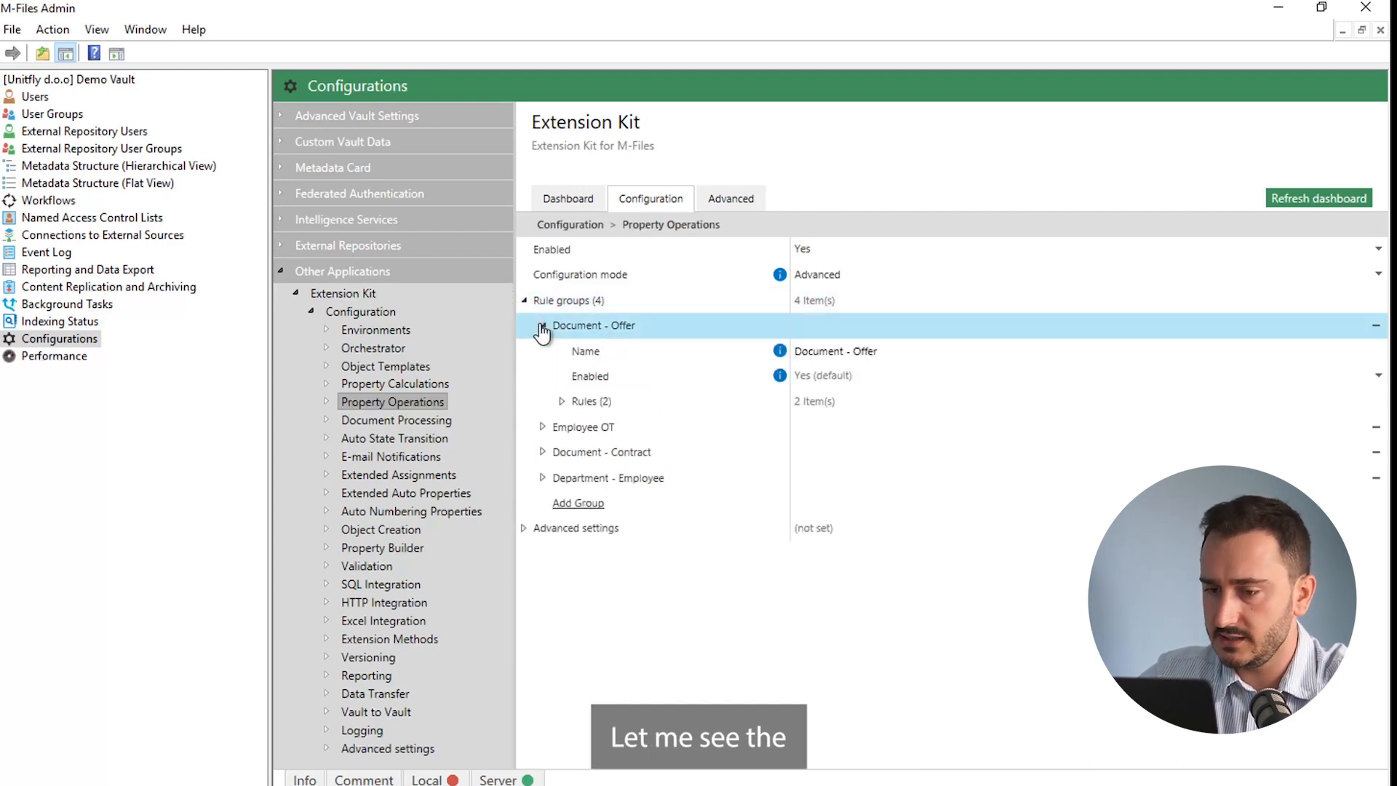
{"action": "left_click", "coordinate": [561, 403]}
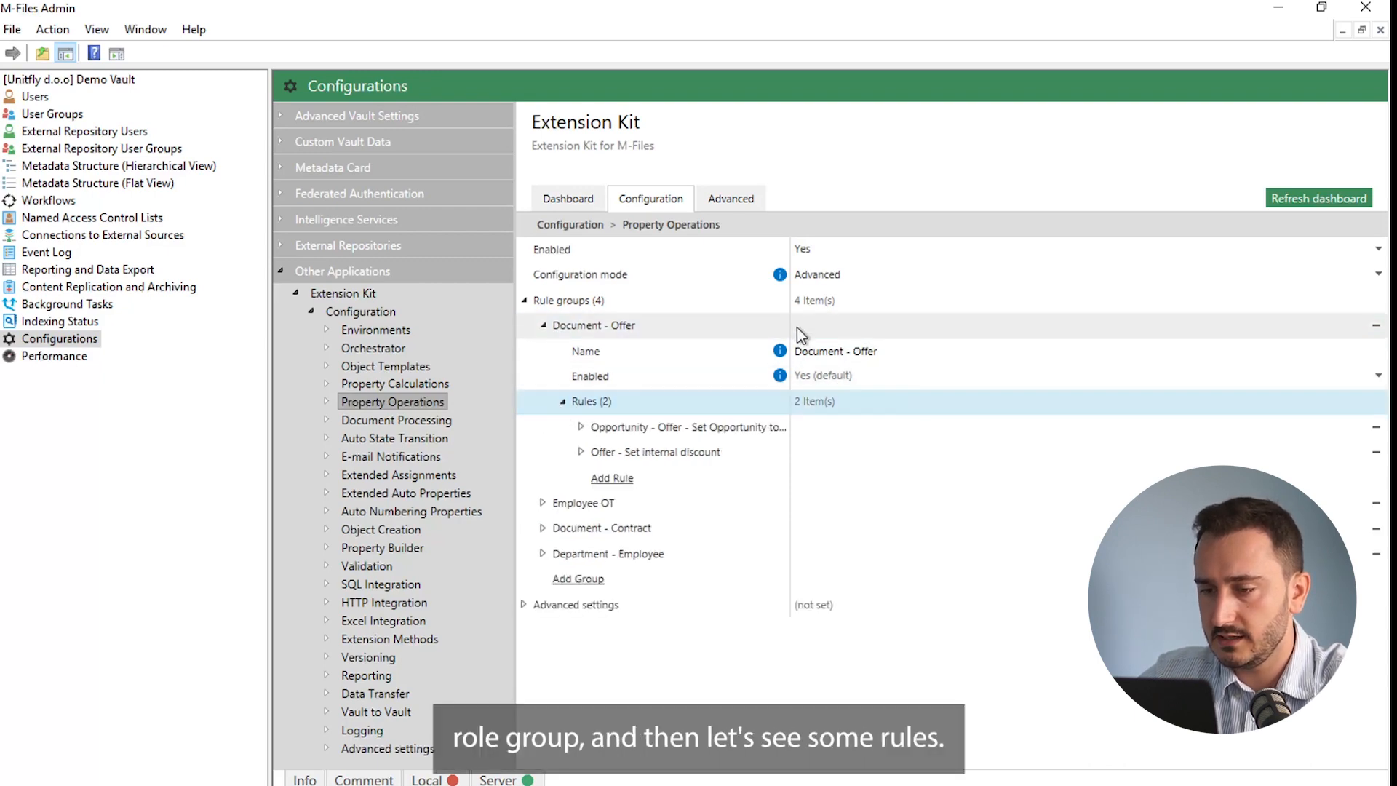
{"action": "left_click_drag", "start_coordinate": [791, 324], "coordinate": [936, 309]}
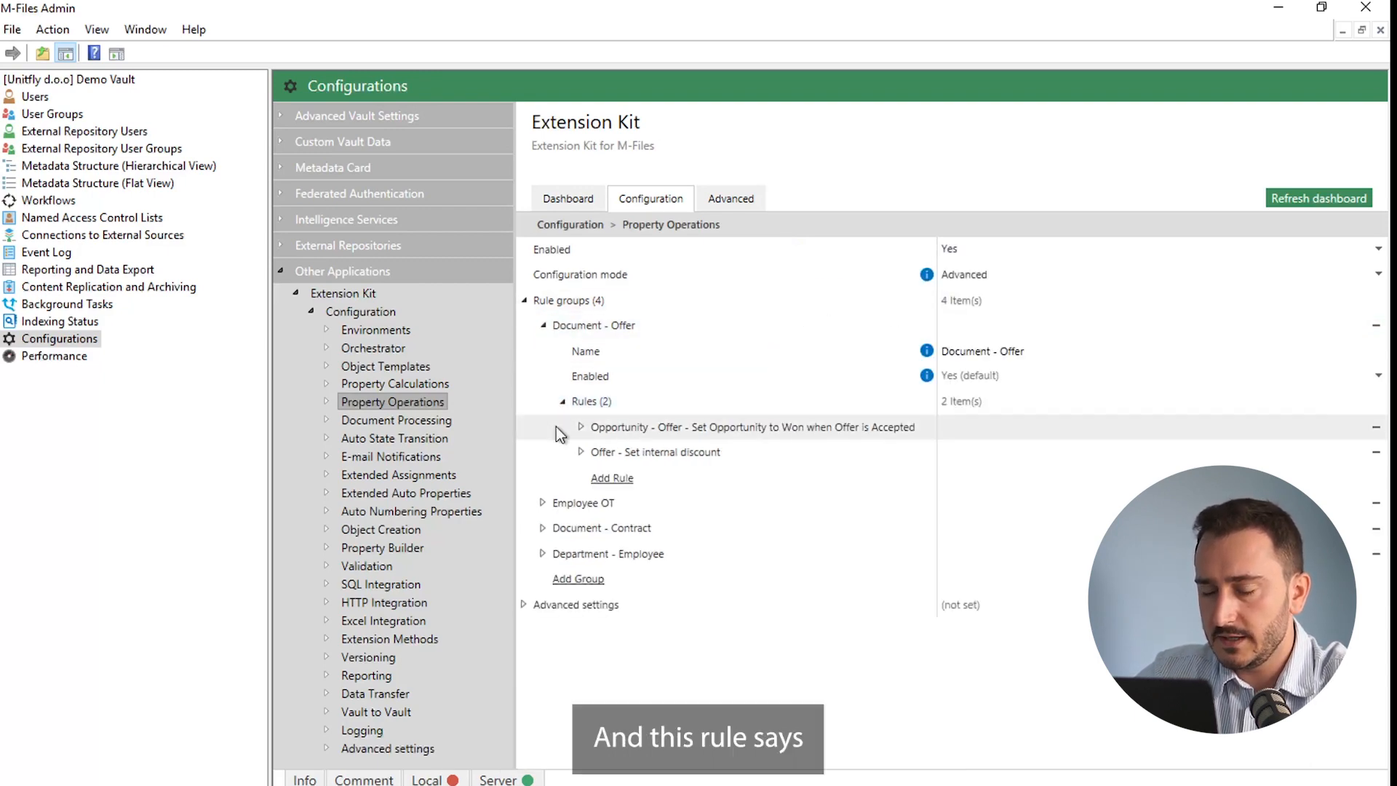
{"action": "left_click", "coordinate": [580, 428]}
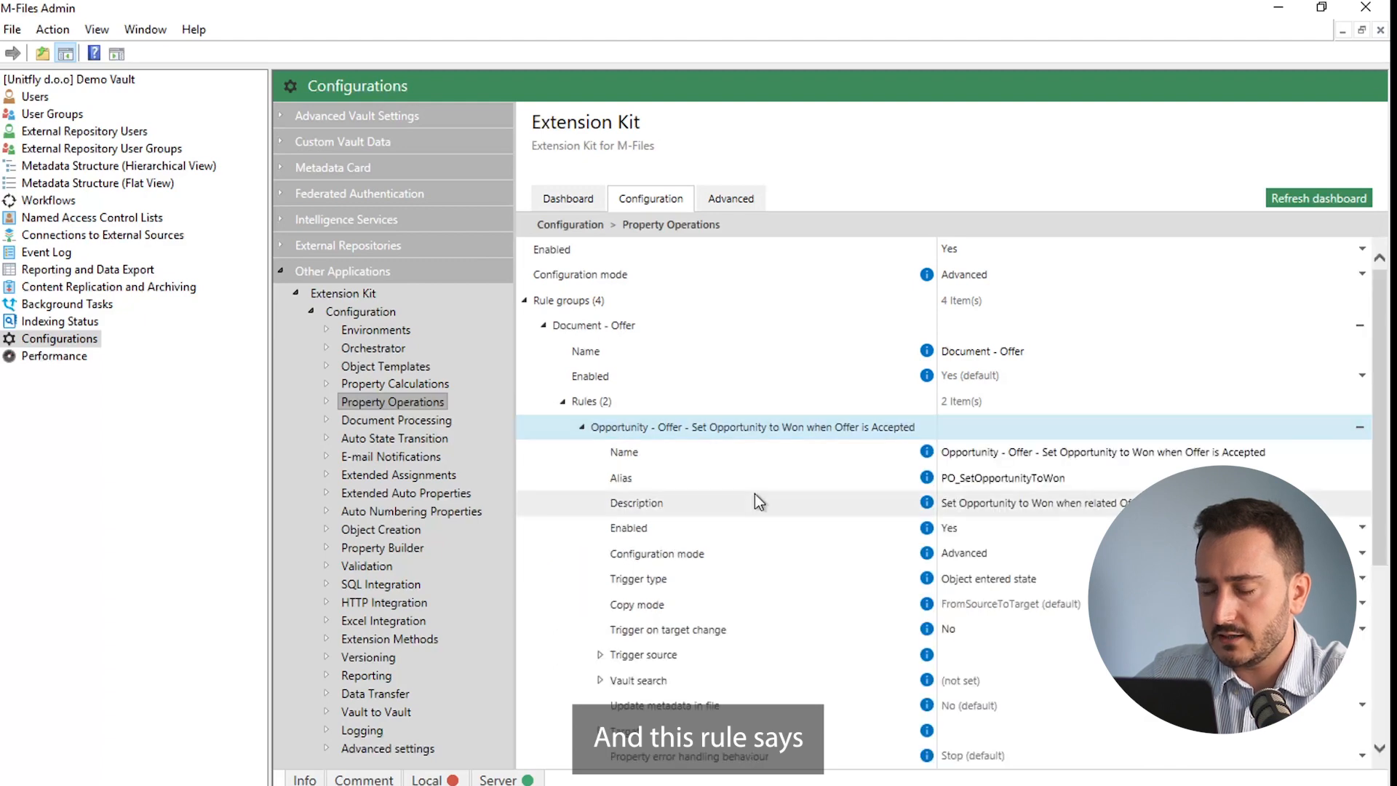
{"action": "scroll", "coordinate": [754, 493], "scroll_direction": "down", "scroll_amount": 2}
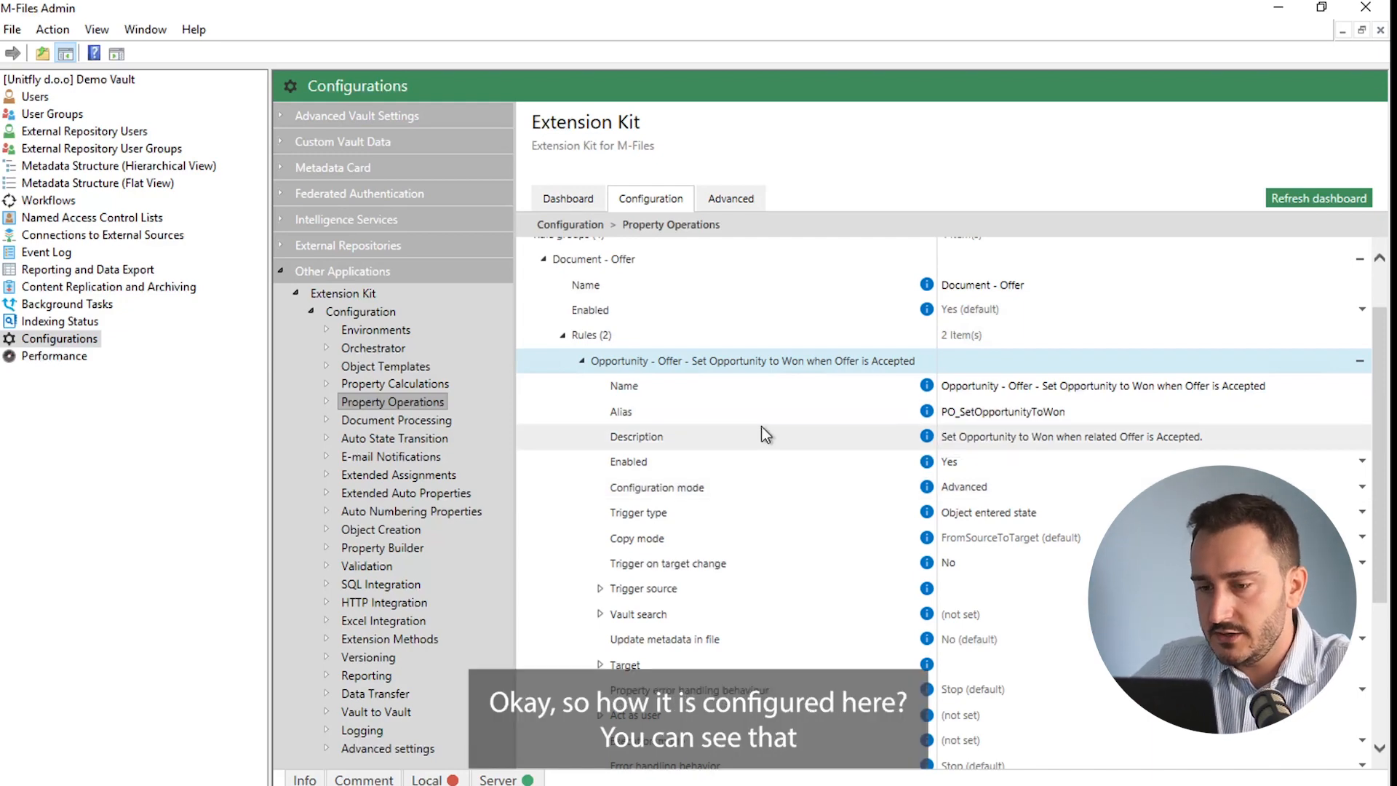
{"action": "scroll", "coordinate": [761, 426], "scroll_direction": "down", "scroll_amount": 1}
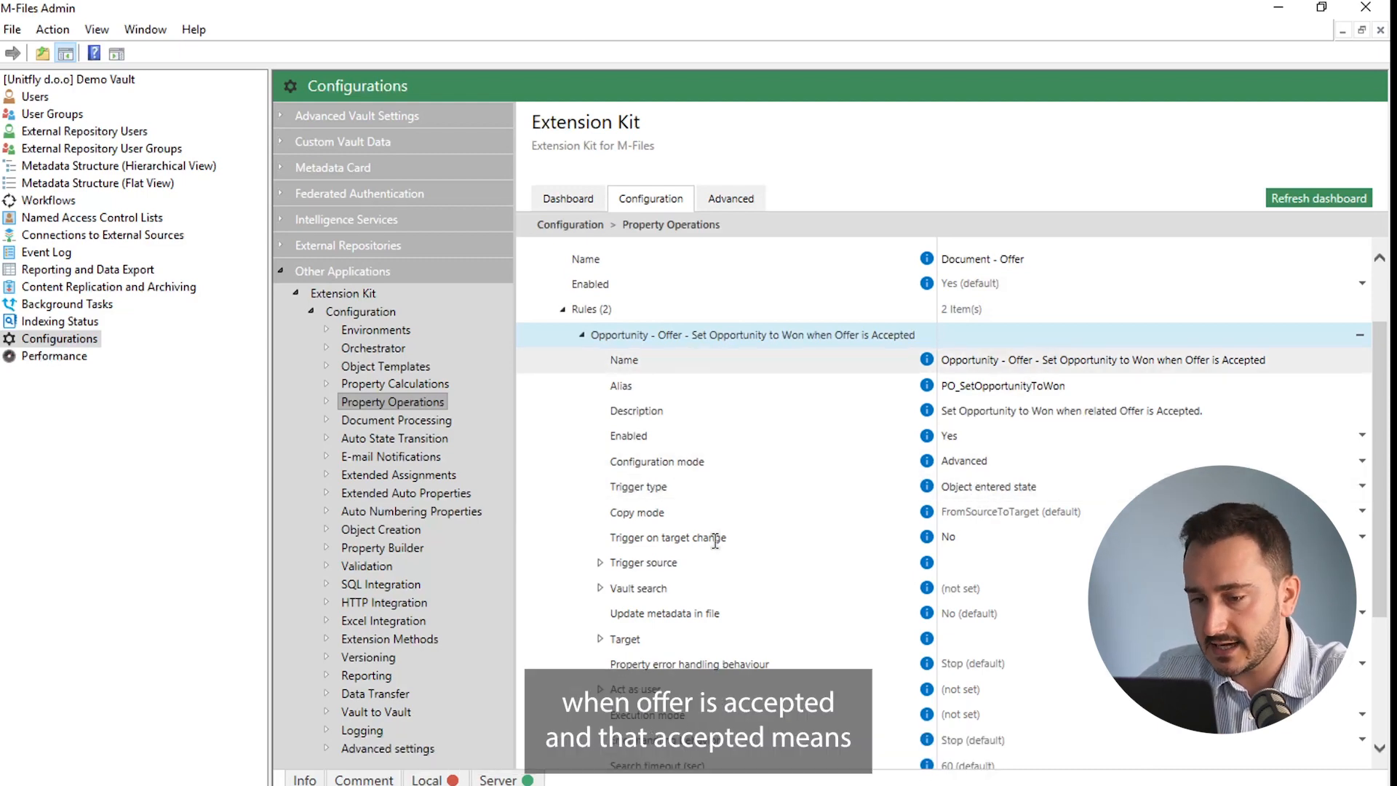
Examine the rule's Trigger source settings for object type, class, workflow and state, and collapse them again
{"action": "left_click", "coordinate": [600, 565]}
{"action": "scroll", "coordinate": [862, 526], "scroll_direction": "down", "scroll_amount": 1}
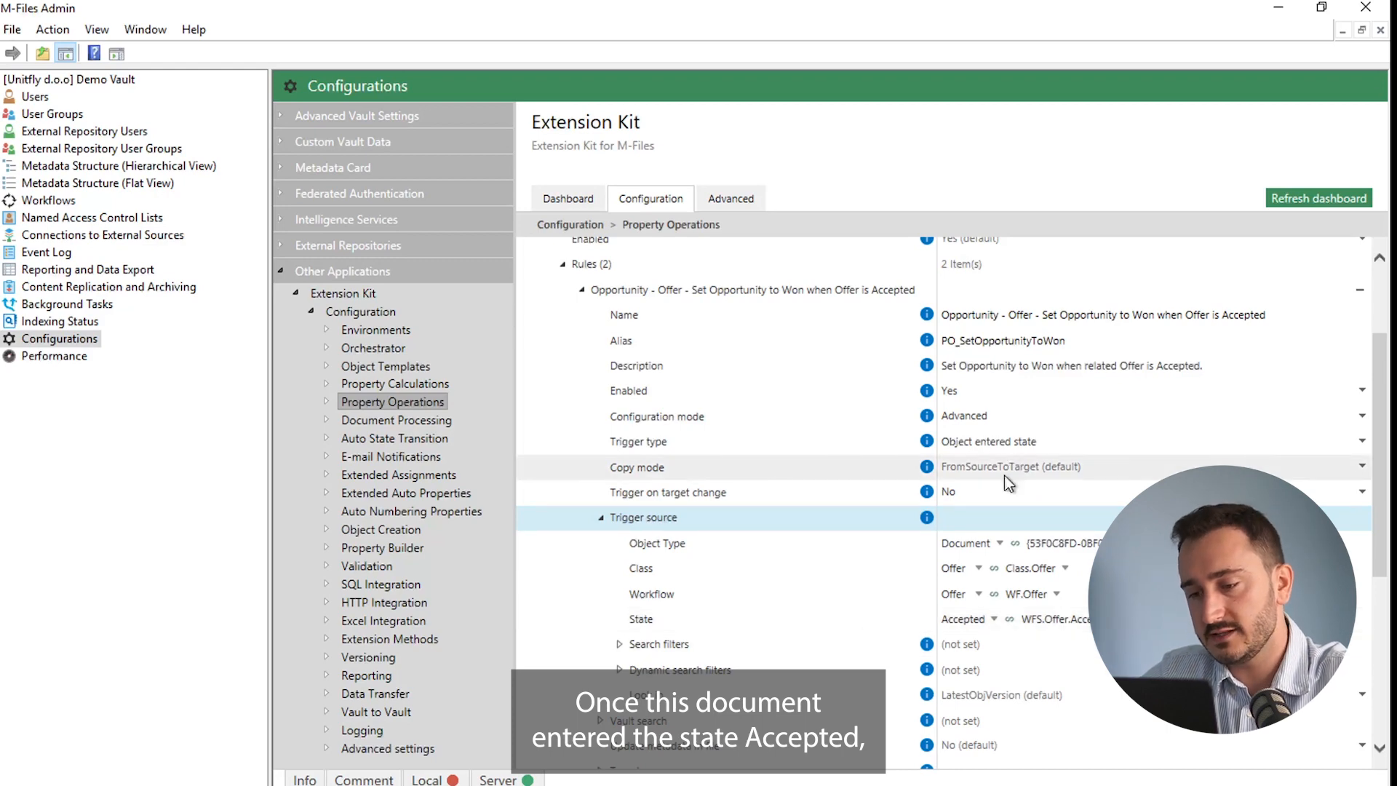
{"action": "left_click", "coordinate": [598, 521]}
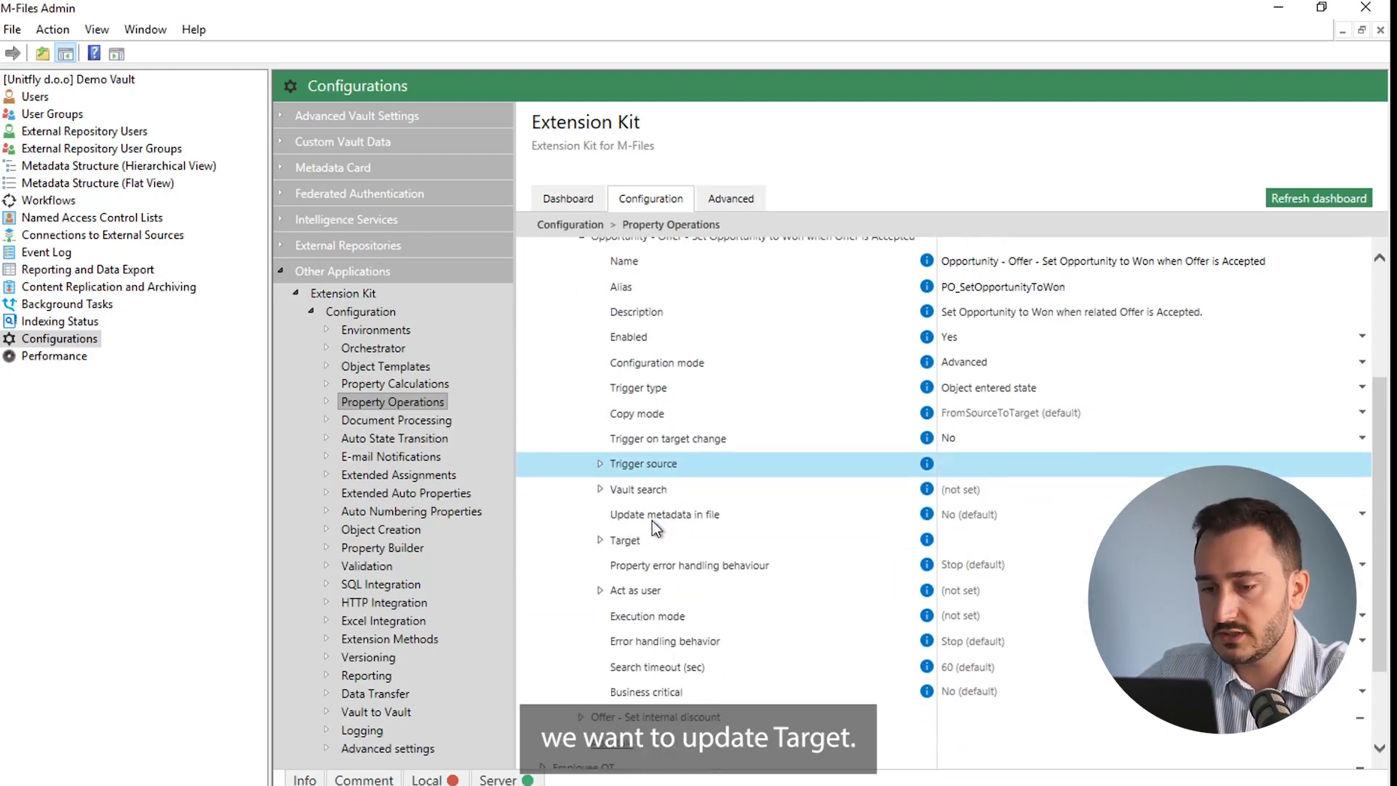
Expand the rule's Target section and review the available Find targets options without changing the selection
{"action": "left_click", "coordinate": [601, 536]}
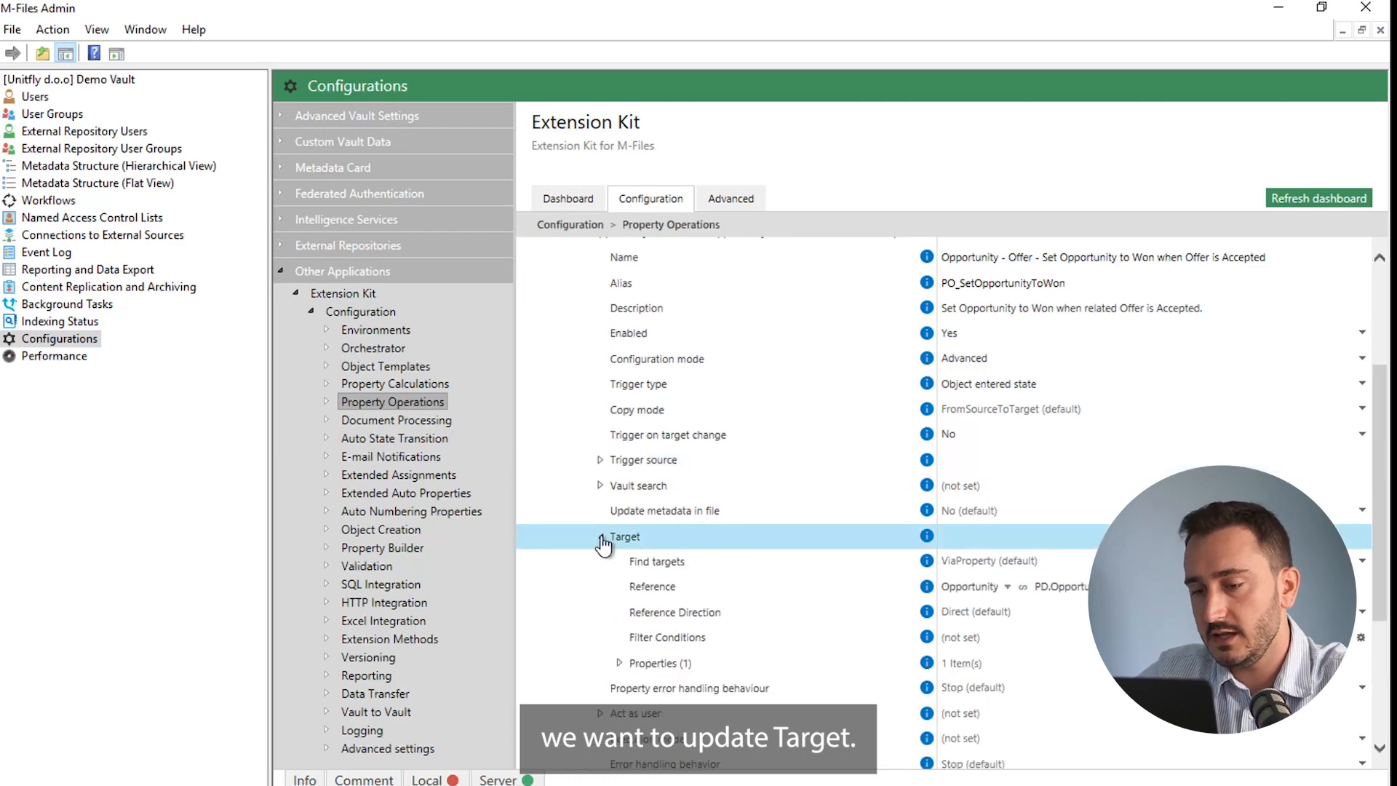
{"action": "scroll", "coordinate": [736, 535], "scroll_direction": "down", "scroll_amount": 1}
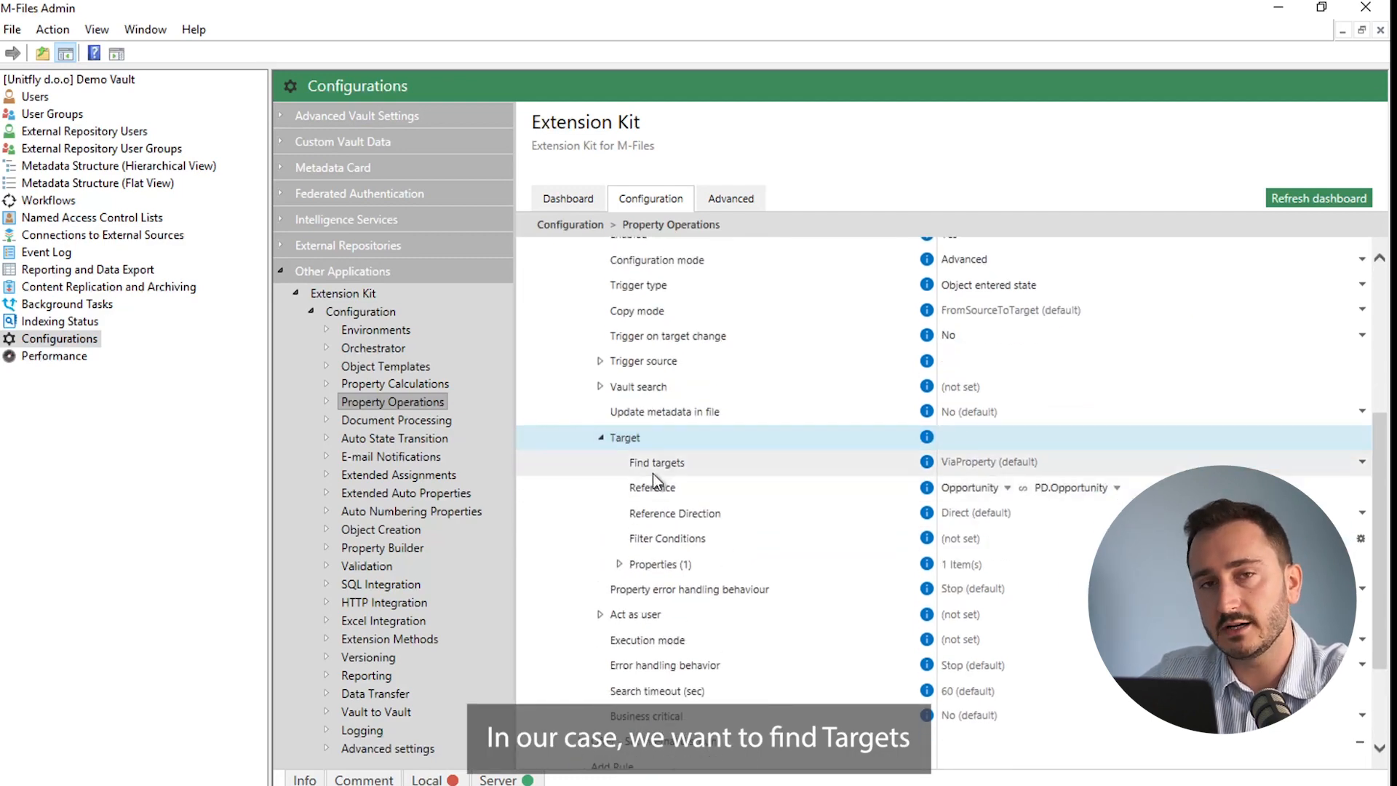
{"action": "left_click", "coordinate": [1030, 470]}
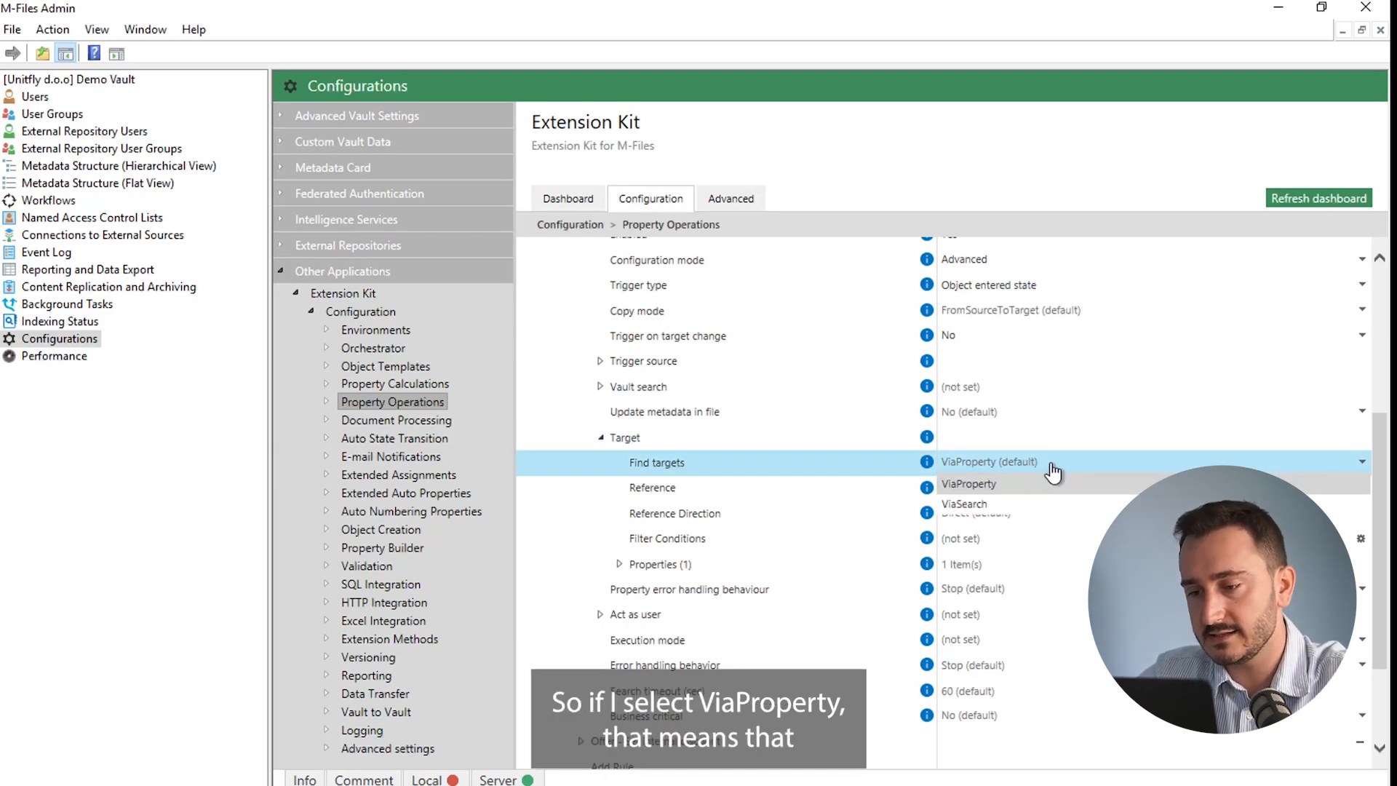
{"action": "left_click", "coordinate": [1011, 460]}
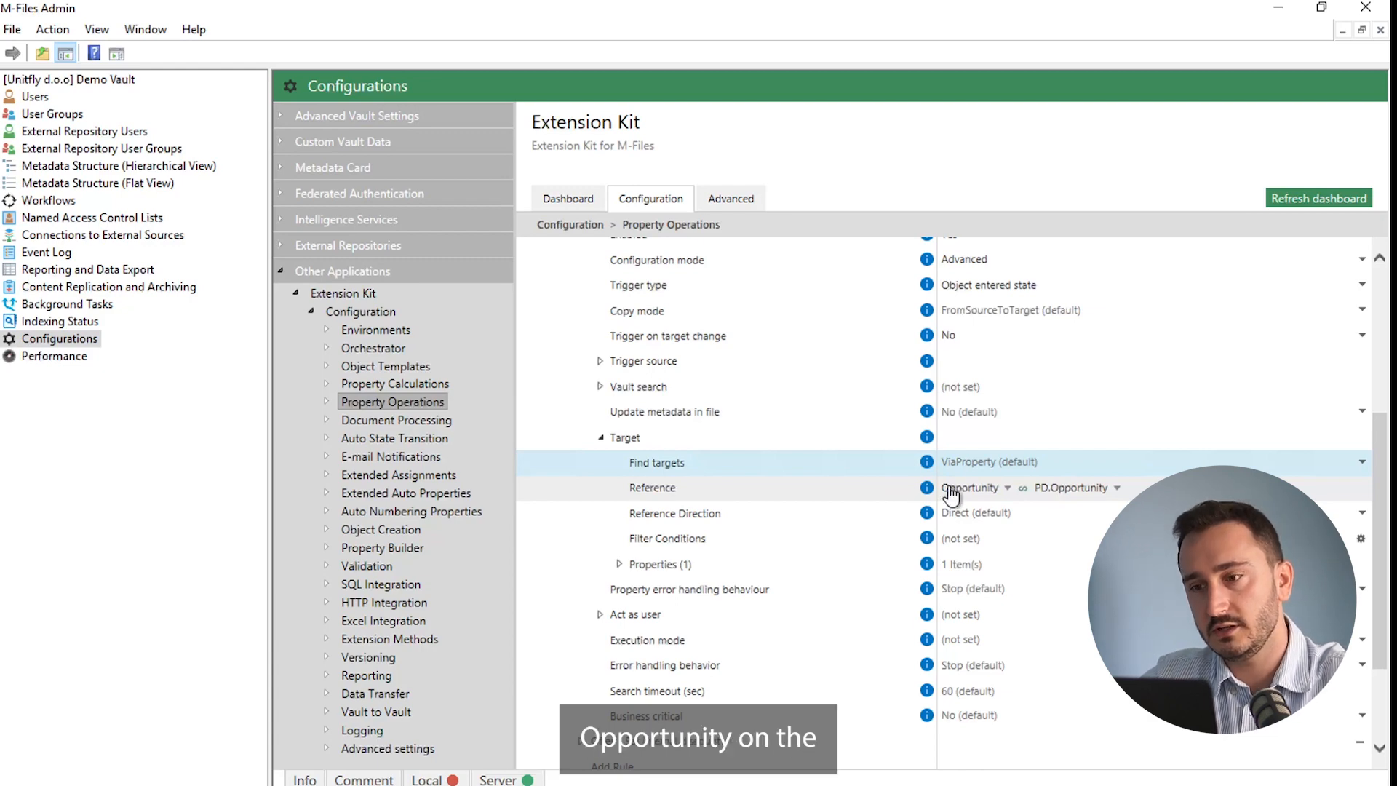
Change the rule's Find targets option to ViaSearch
{"action": "scroll", "coordinate": [950, 495], "scroll_direction": "up", "scroll_amount": 3}
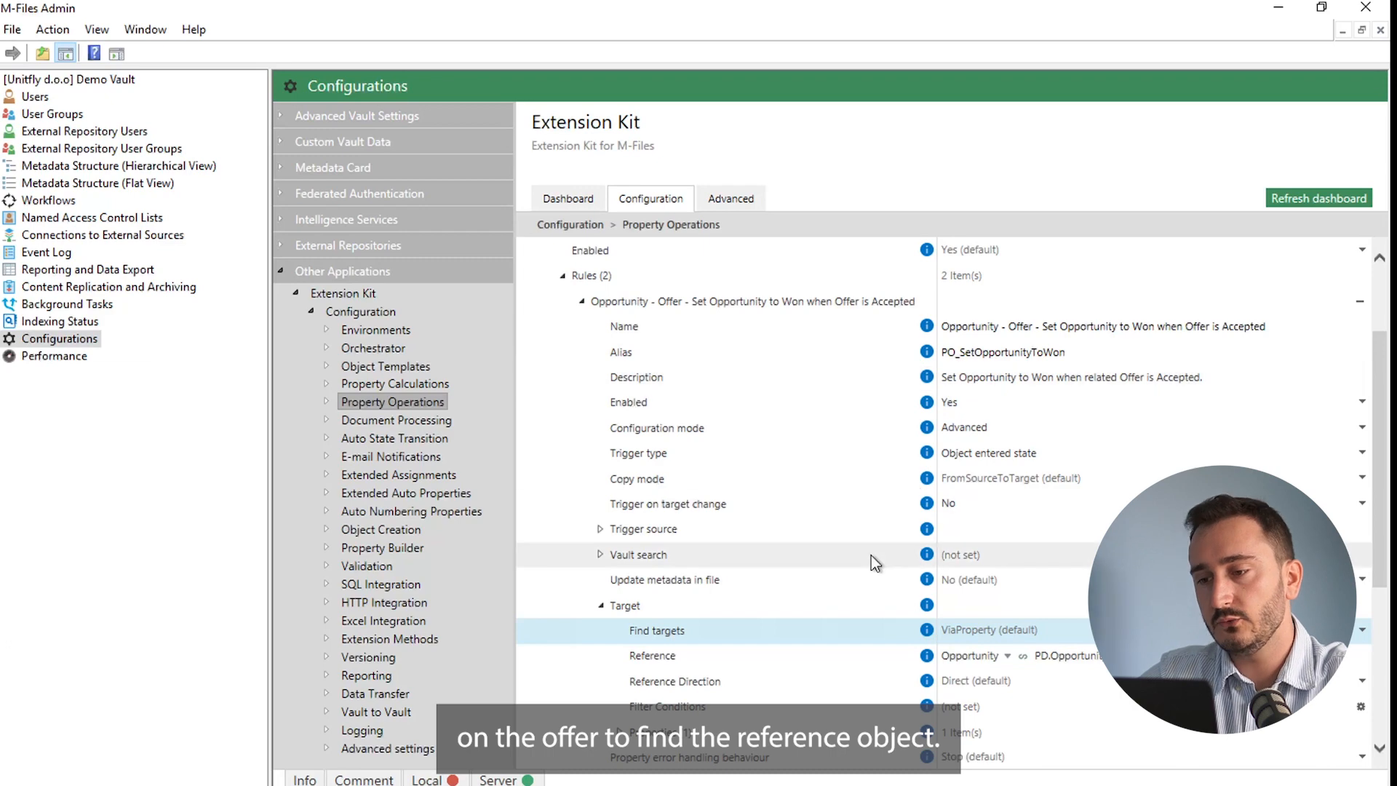
{"action": "scroll", "coordinate": [871, 556], "scroll_direction": "down", "scroll_amount": 1}
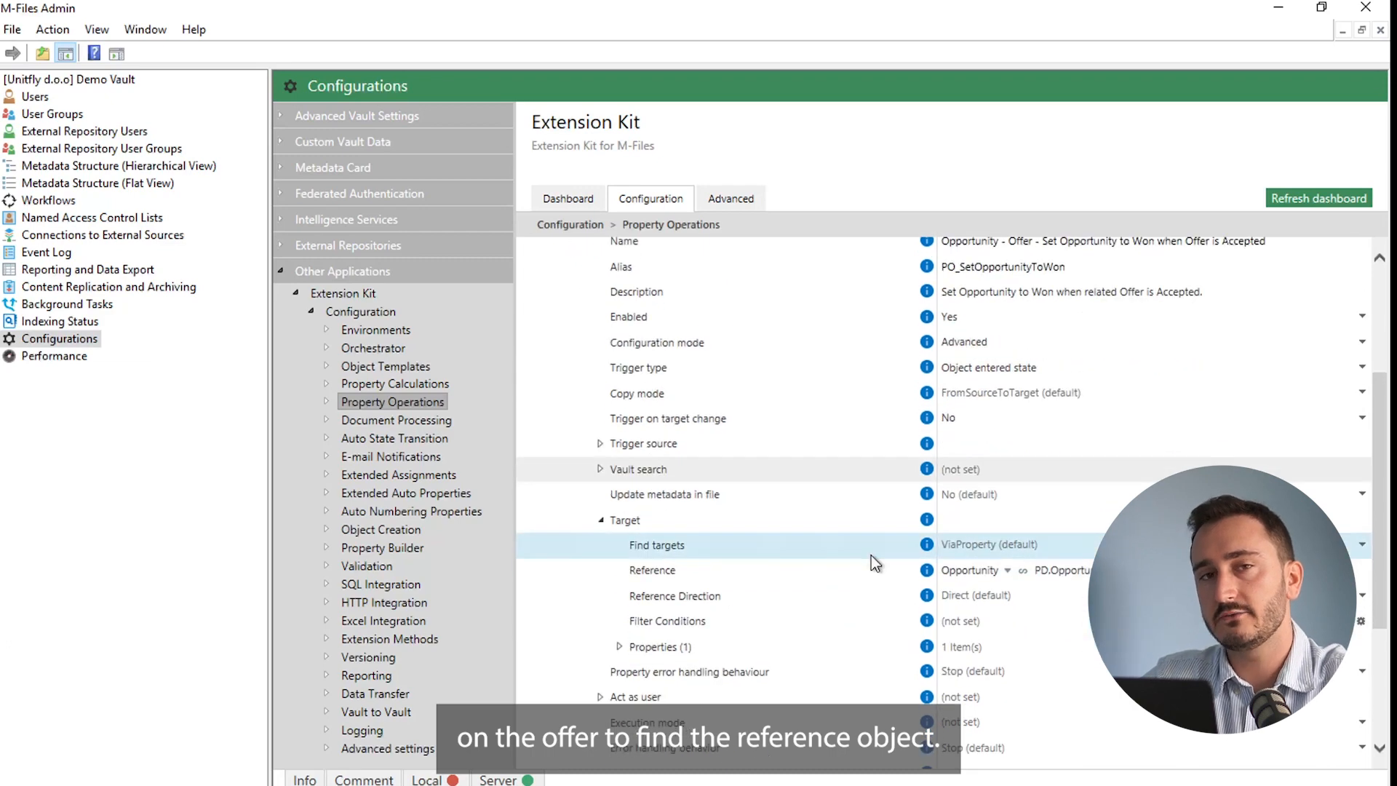
{"action": "left_click", "coordinate": [1008, 551]}
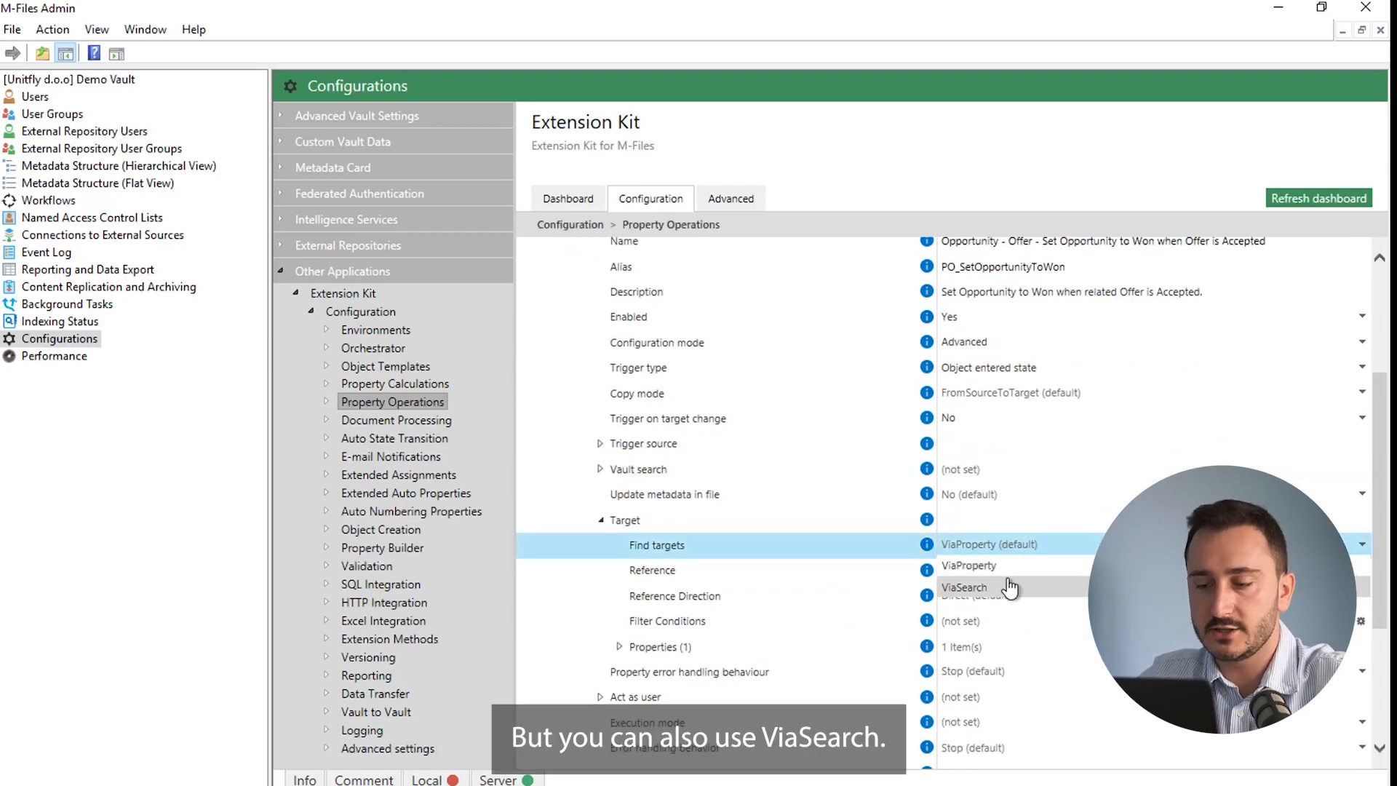
{"action": "left_click", "coordinate": [994, 581]}
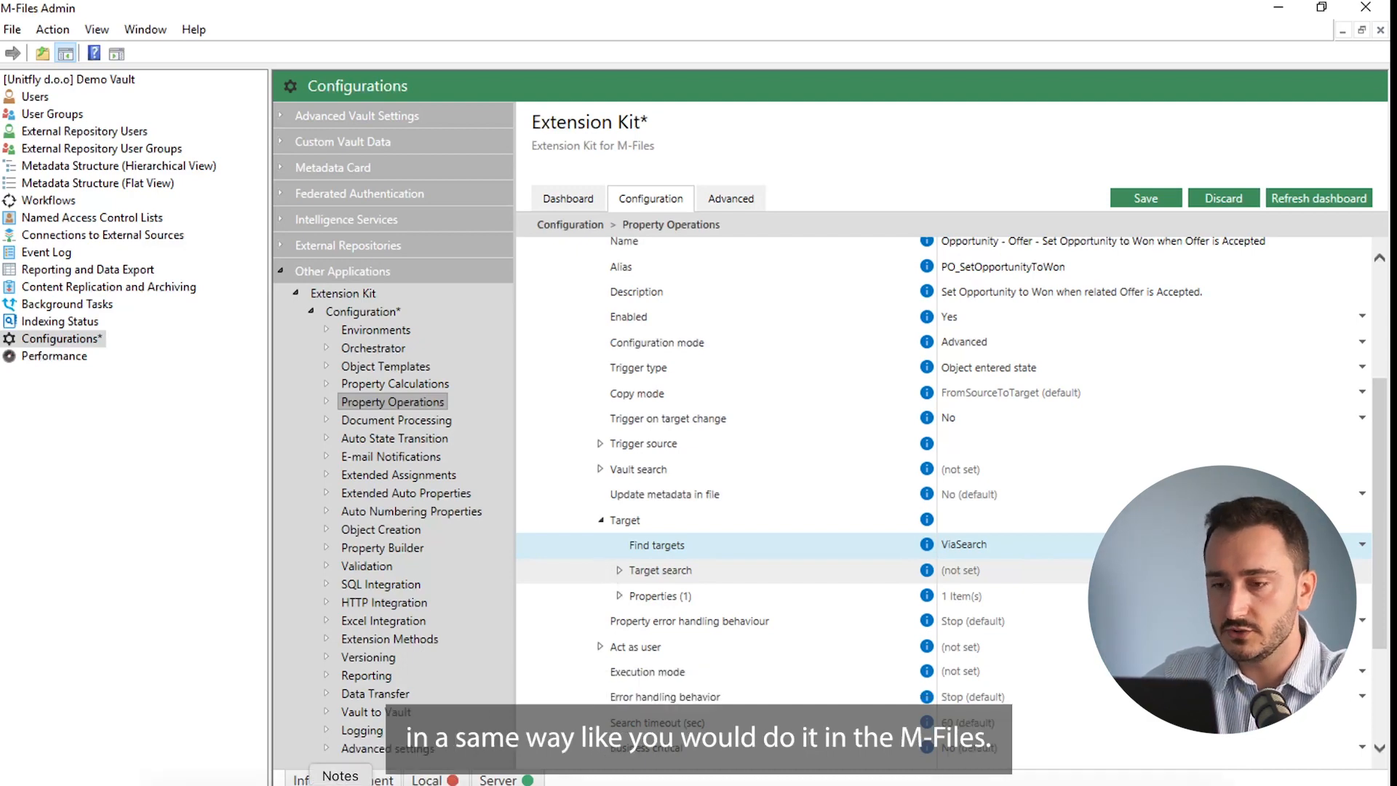
Switch to the M-Files client and show the advanced search conditions for filtering by property
{"action": "left_click", "coordinate": [366, 733]}
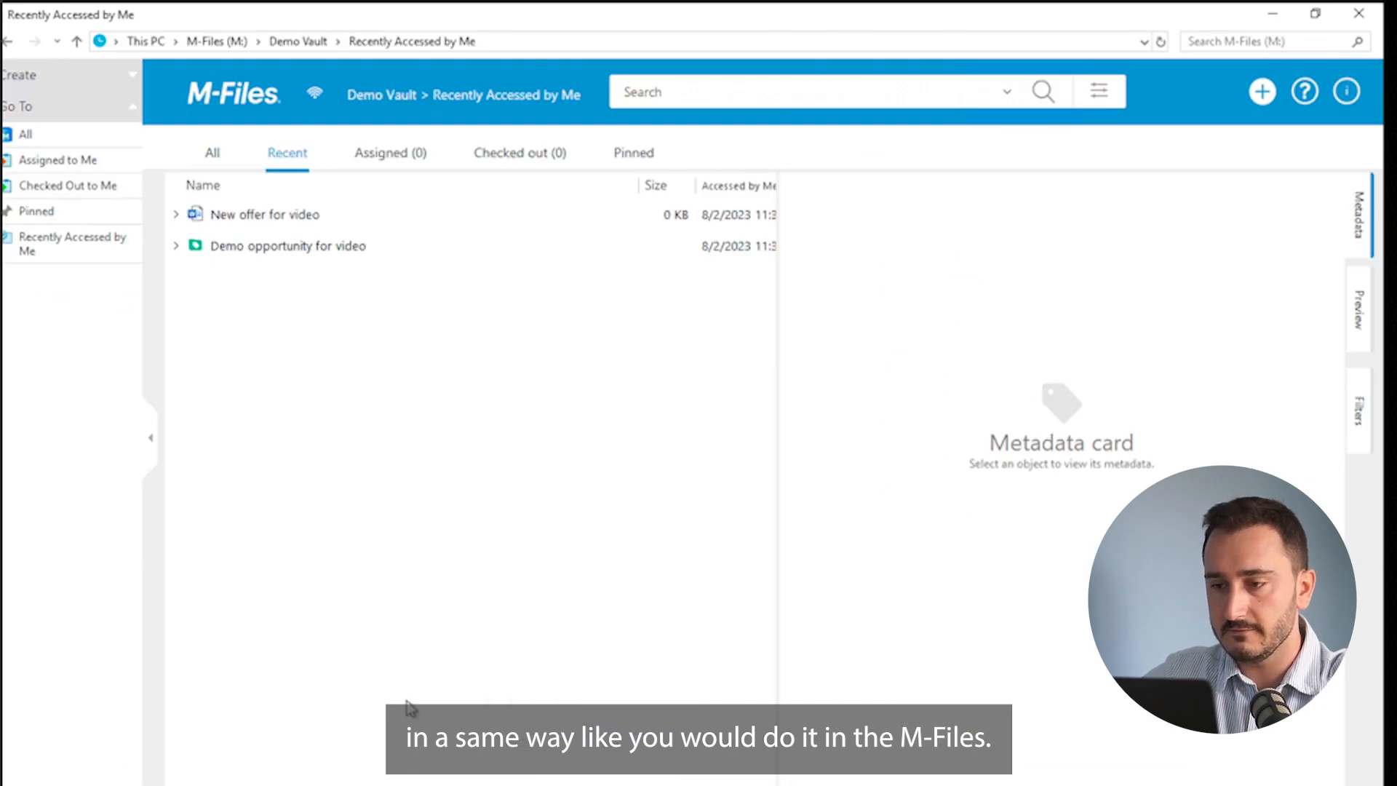
{"action": "left_click", "coordinate": [1099, 90]}
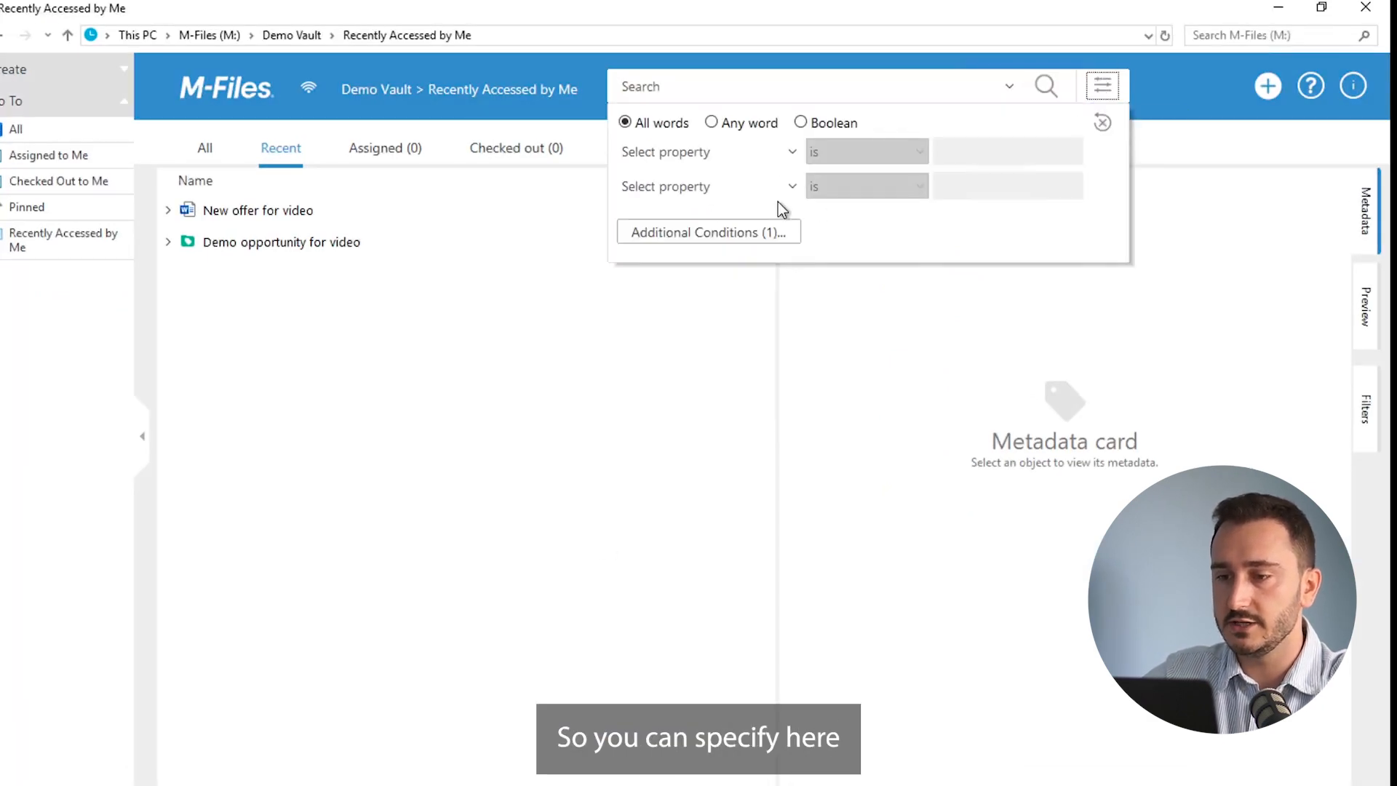
{"action": "left_click", "coordinate": [718, 159]}
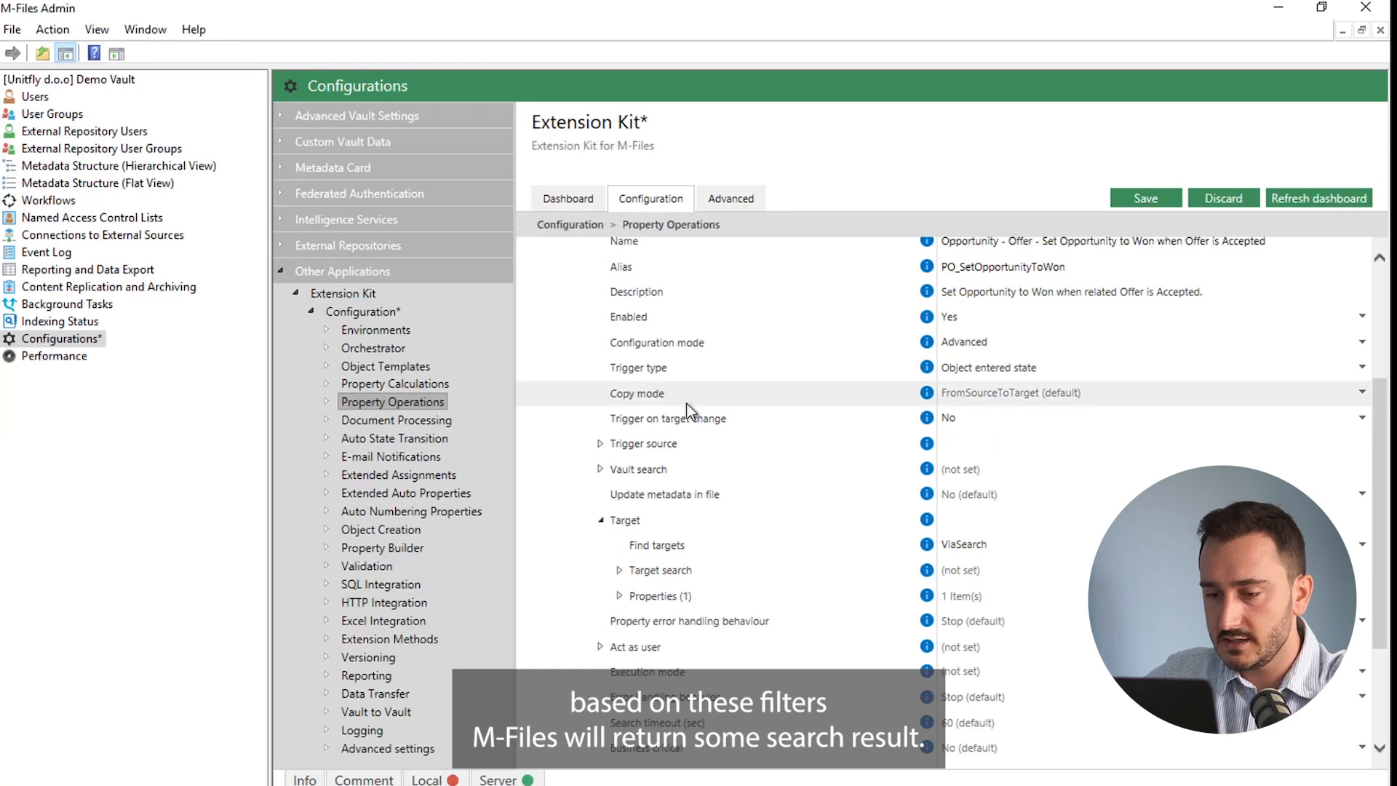
Return to M-Files Admin and examine the rule's Target search and State property setter, collapsing both sections again
{"action": "left_click", "coordinate": [620, 570]}
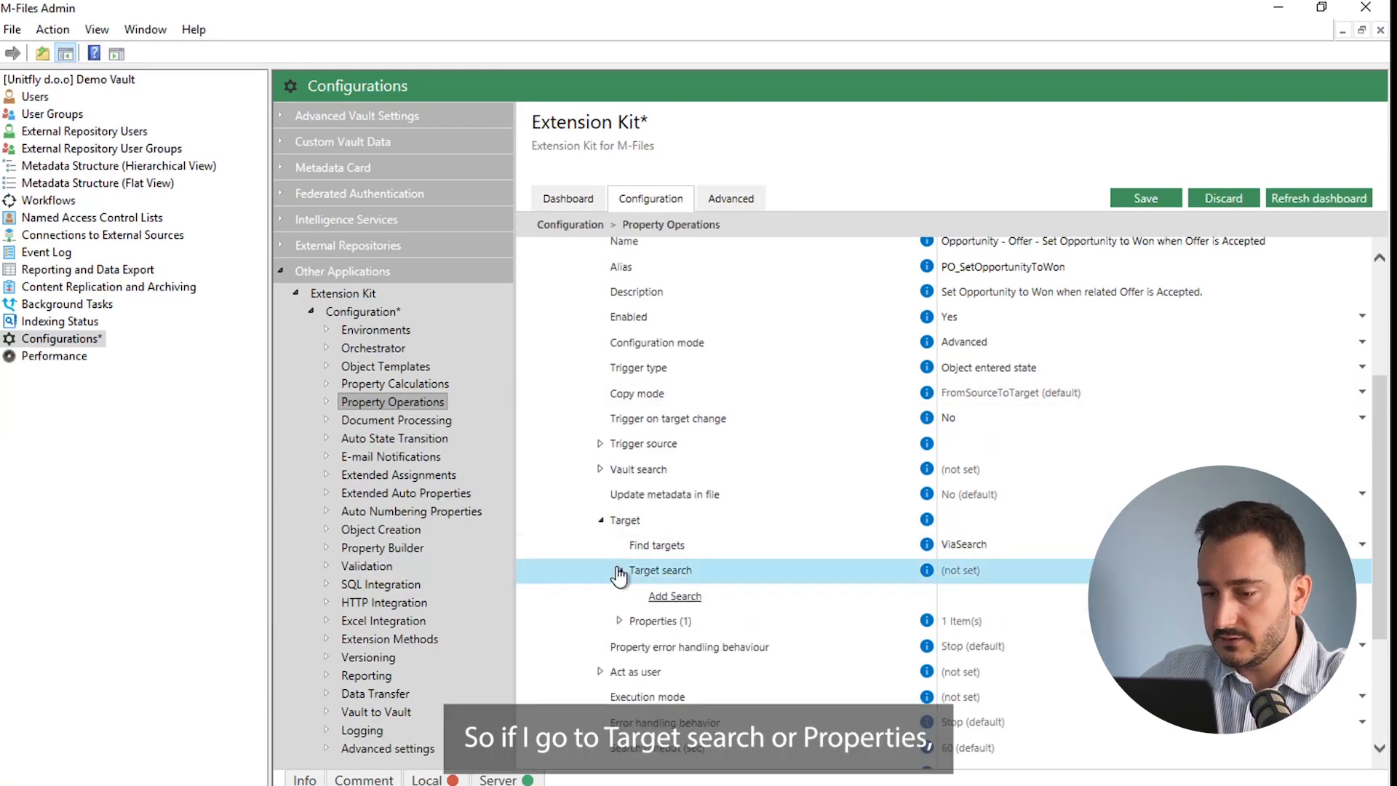
{"action": "scroll", "coordinate": [615, 553], "scroll_direction": "down", "scroll_amount": 1}
{"action": "left_click", "coordinate": [619, 522]}
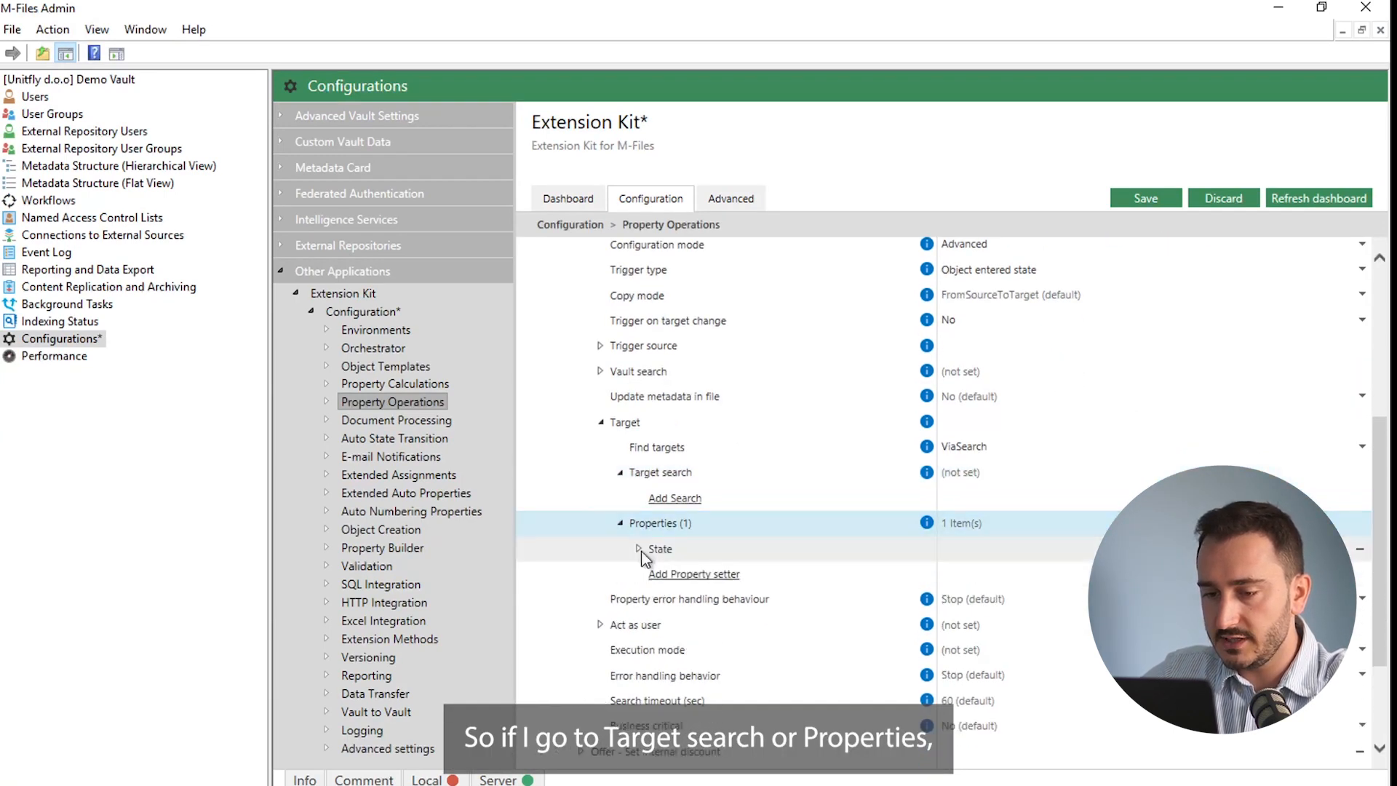
{"action": "left_click", "coordinate": [639, 550]}
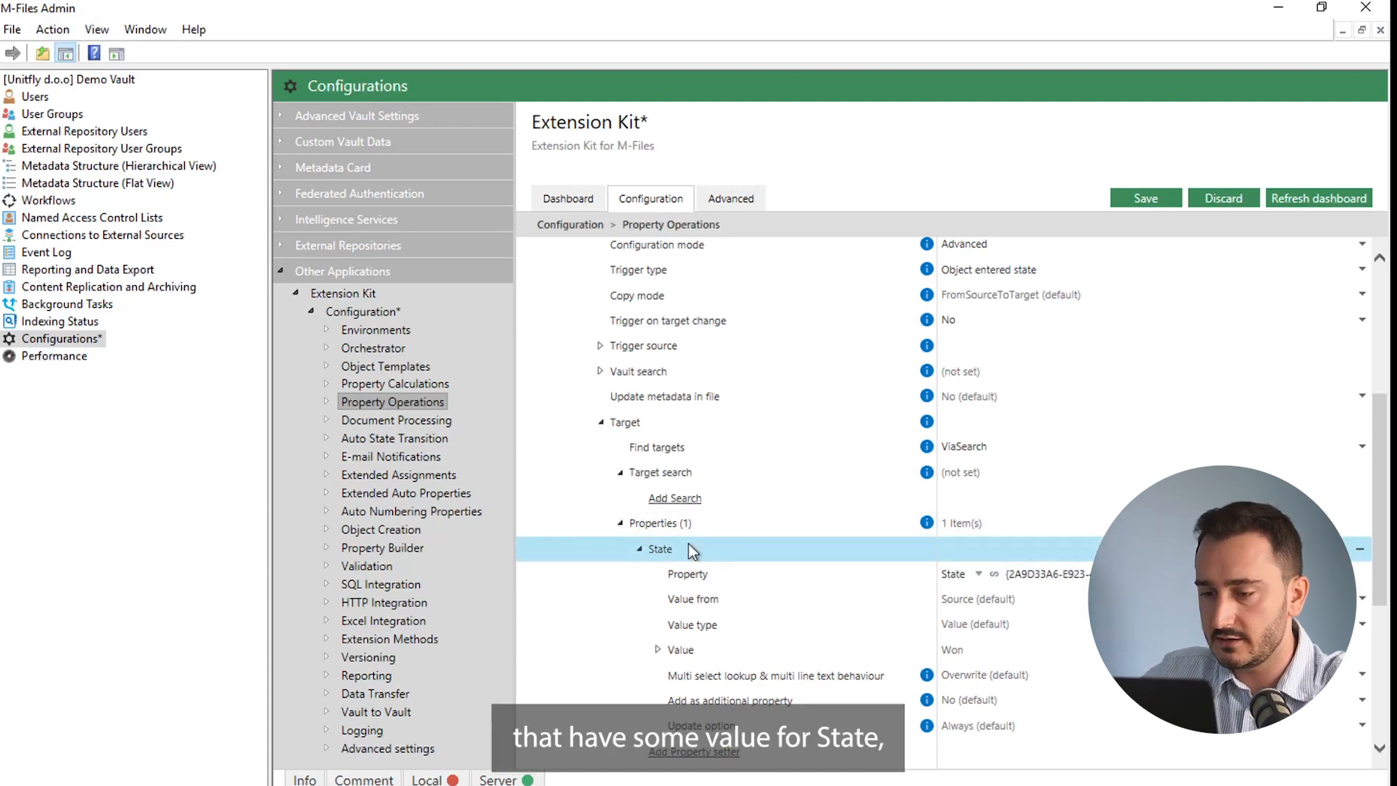
{"action": "scroll", "coordinate": [894, 540], "scroll_direction": "down", "scroll_amount": 1}
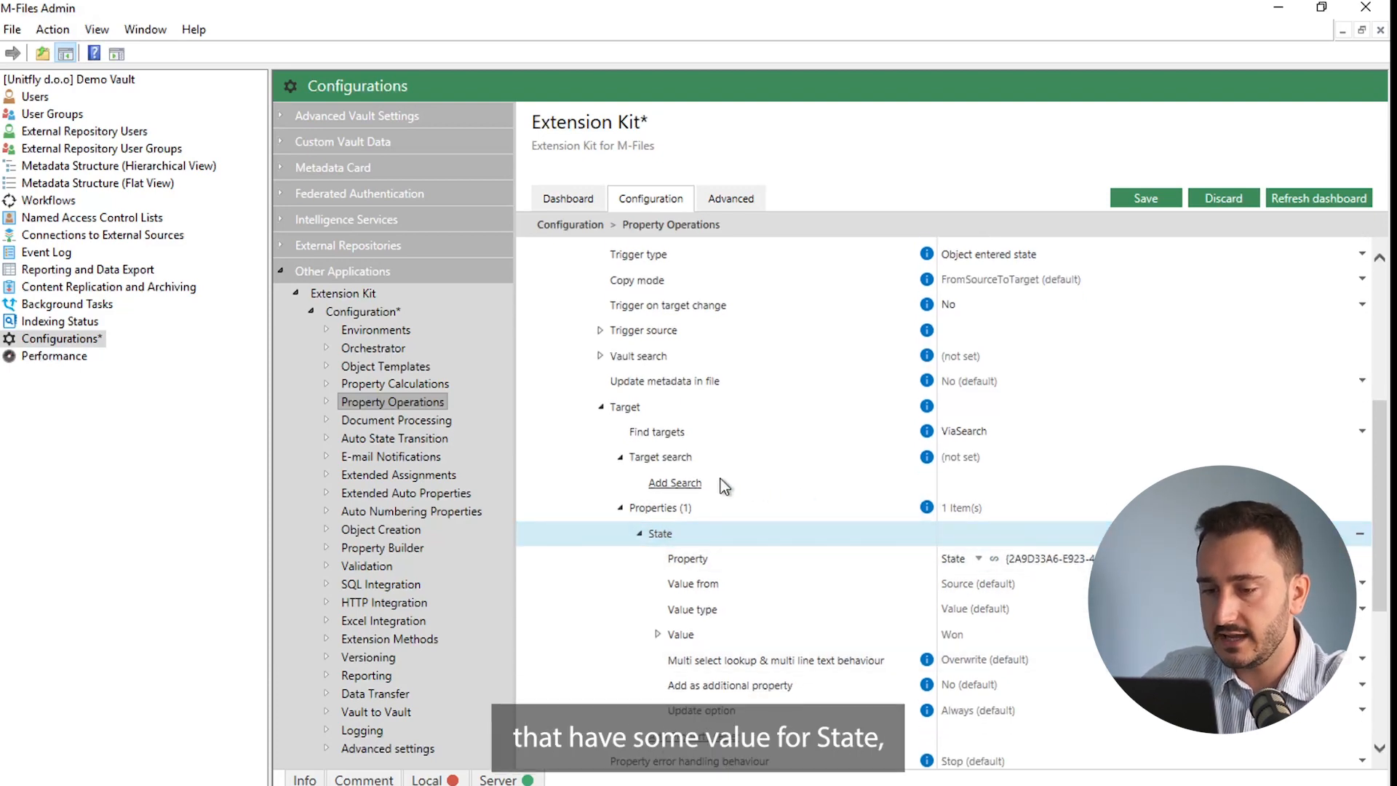
{"action": "left_click", "coordinate": [620, 507]}
{"action": "left_click", "coordinate": [620, 457]}
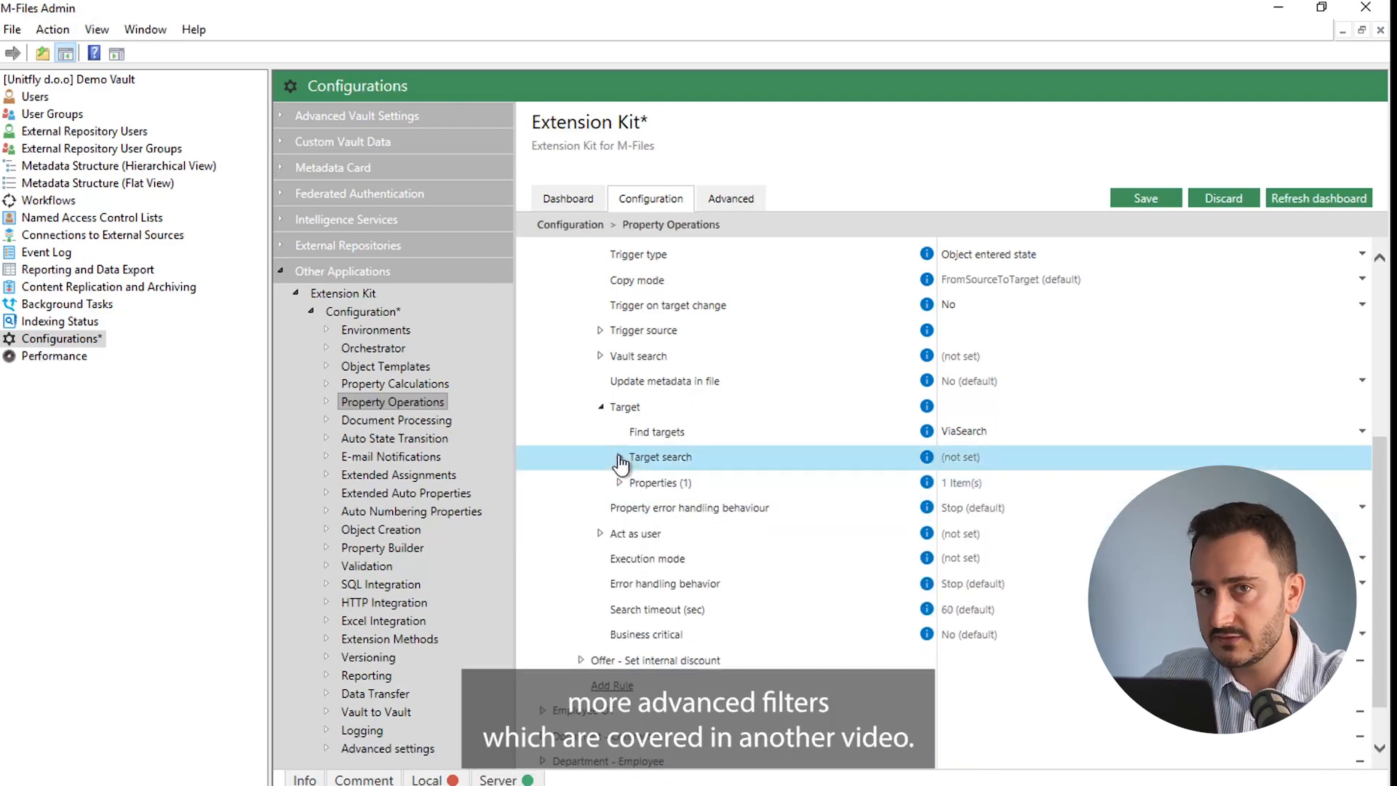
Discard the unsaved Find targets change in the Extension Kit configuration
{"action": "scroll", "coordinate": [620, 458], "scroll_direction": "up", "scroll_amount": 1}
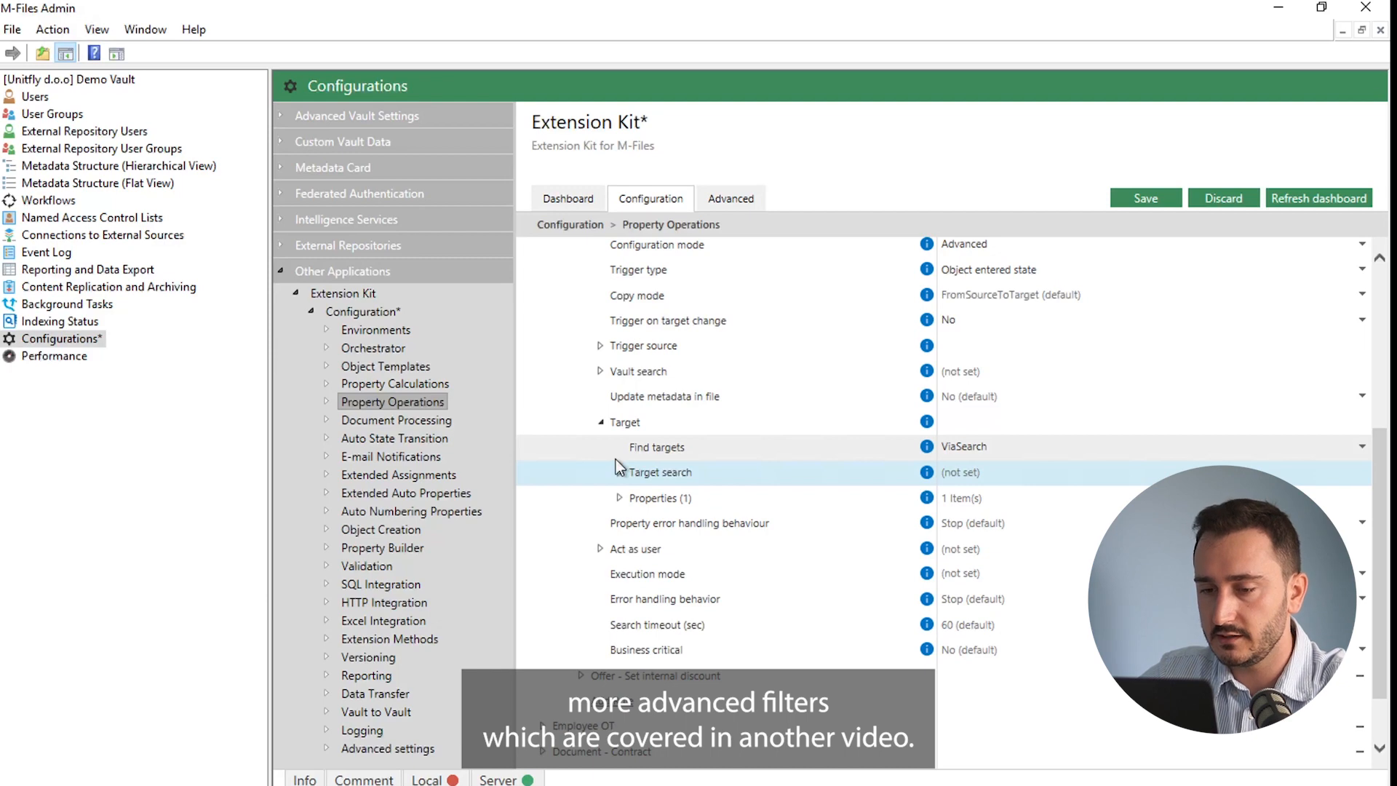
{"action": "left_click", "coordinate": [601, 424]}
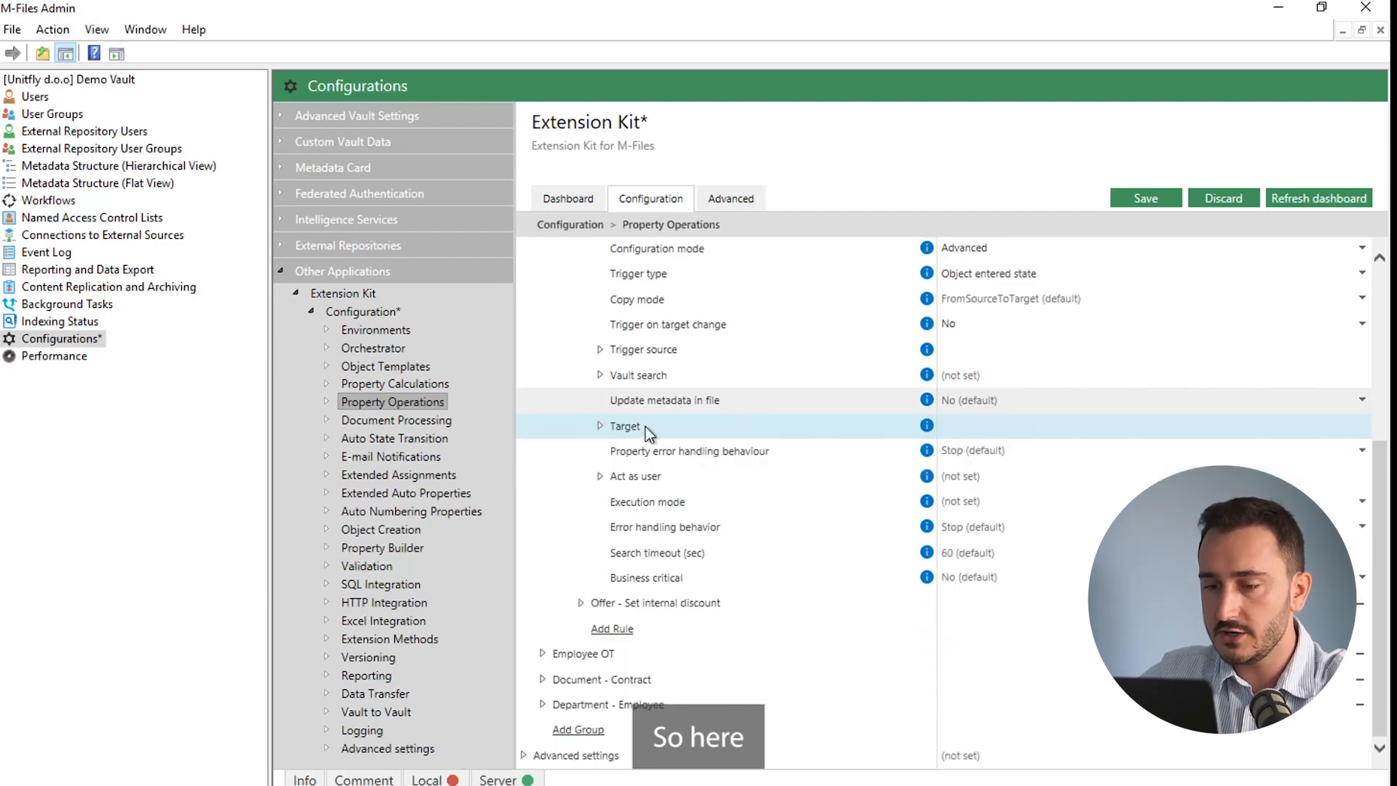
{"action": "left_click", "coordinate": [607, 428]}
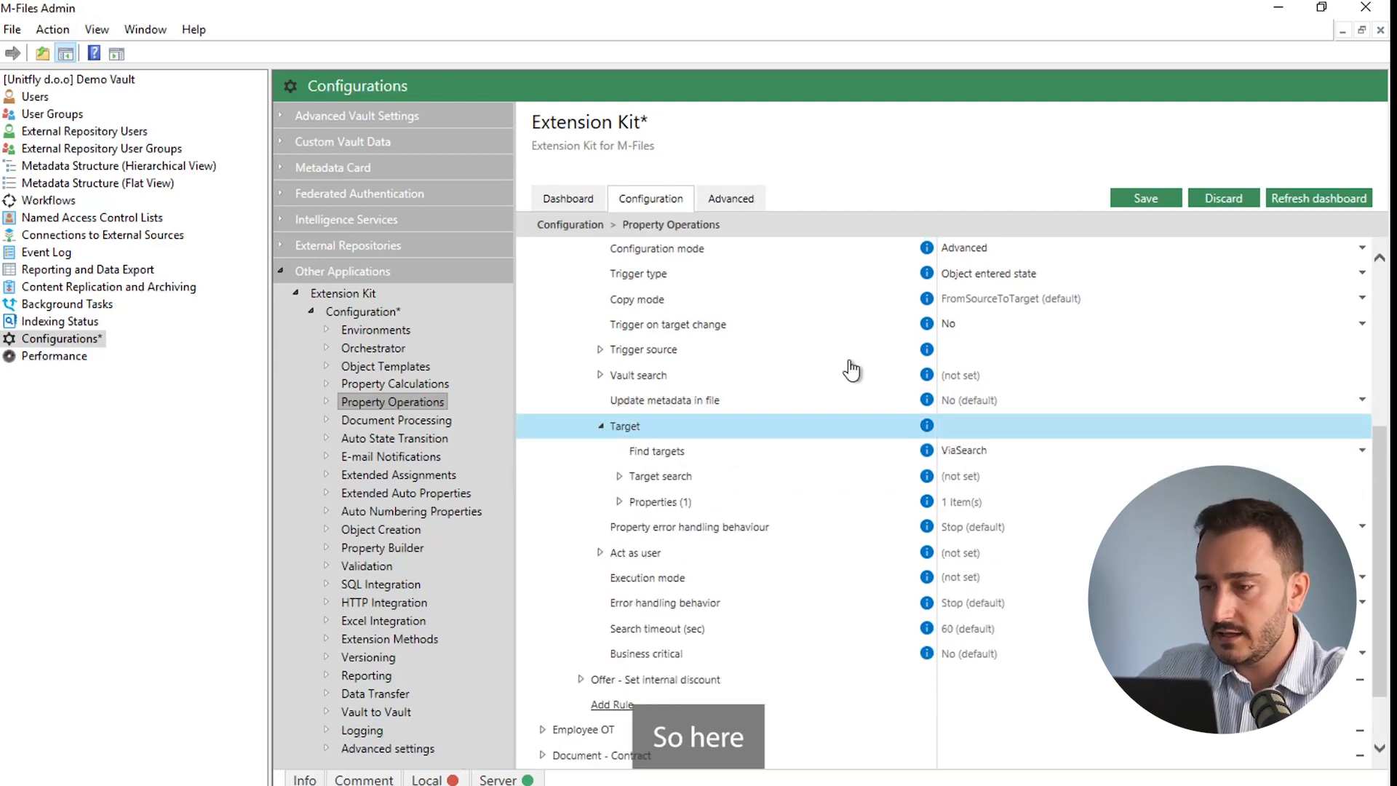
{"action": "left_click", "coordinate": [1223, 198]}
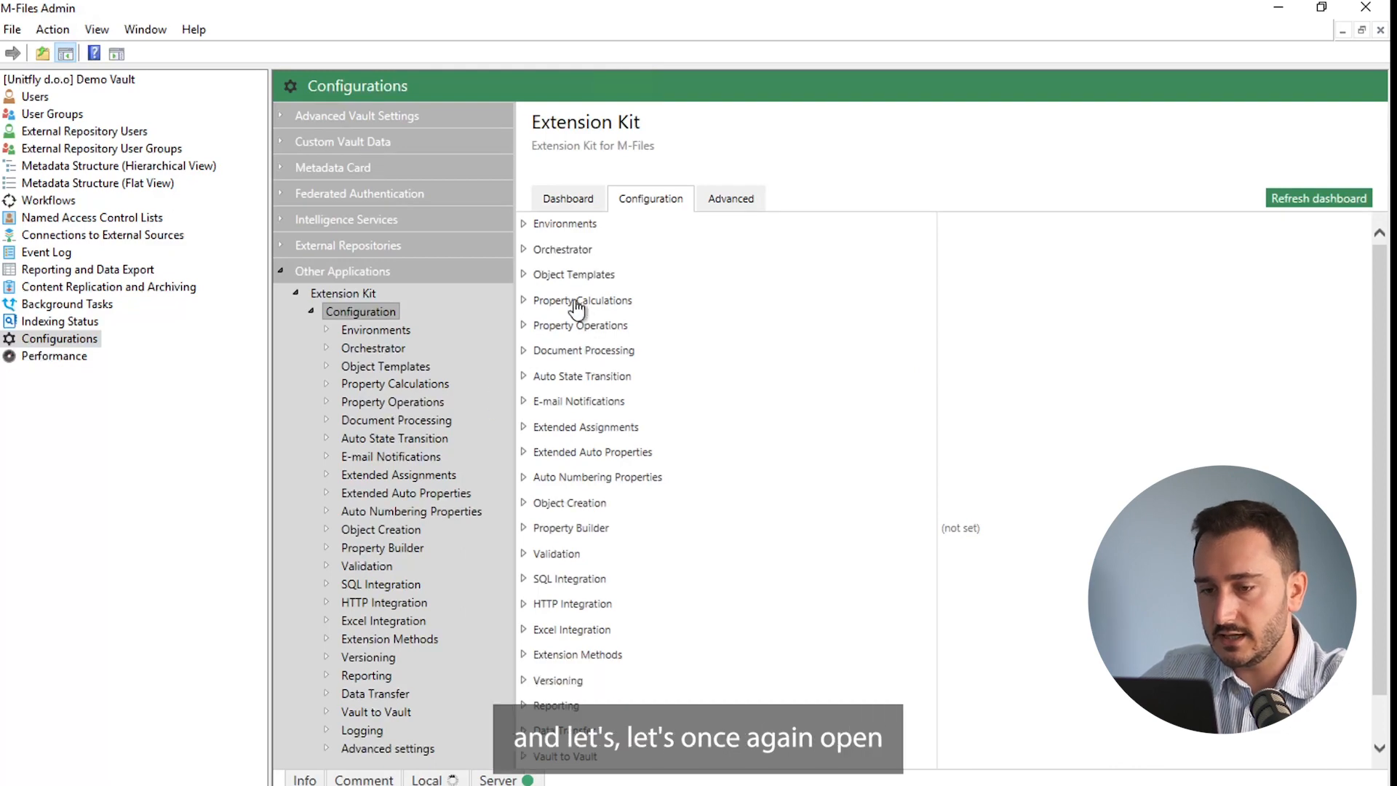
Reopen Property Operations and expand the Document - Offer rule that sets Opportunity to Won when Offer is Accepted
{"action": "left_click", "coordinate": [398, 404]}
{"action": "left_click", "coordinate": [524, 300]}
{"action": "left_click", "coordinate": [543, 326]}
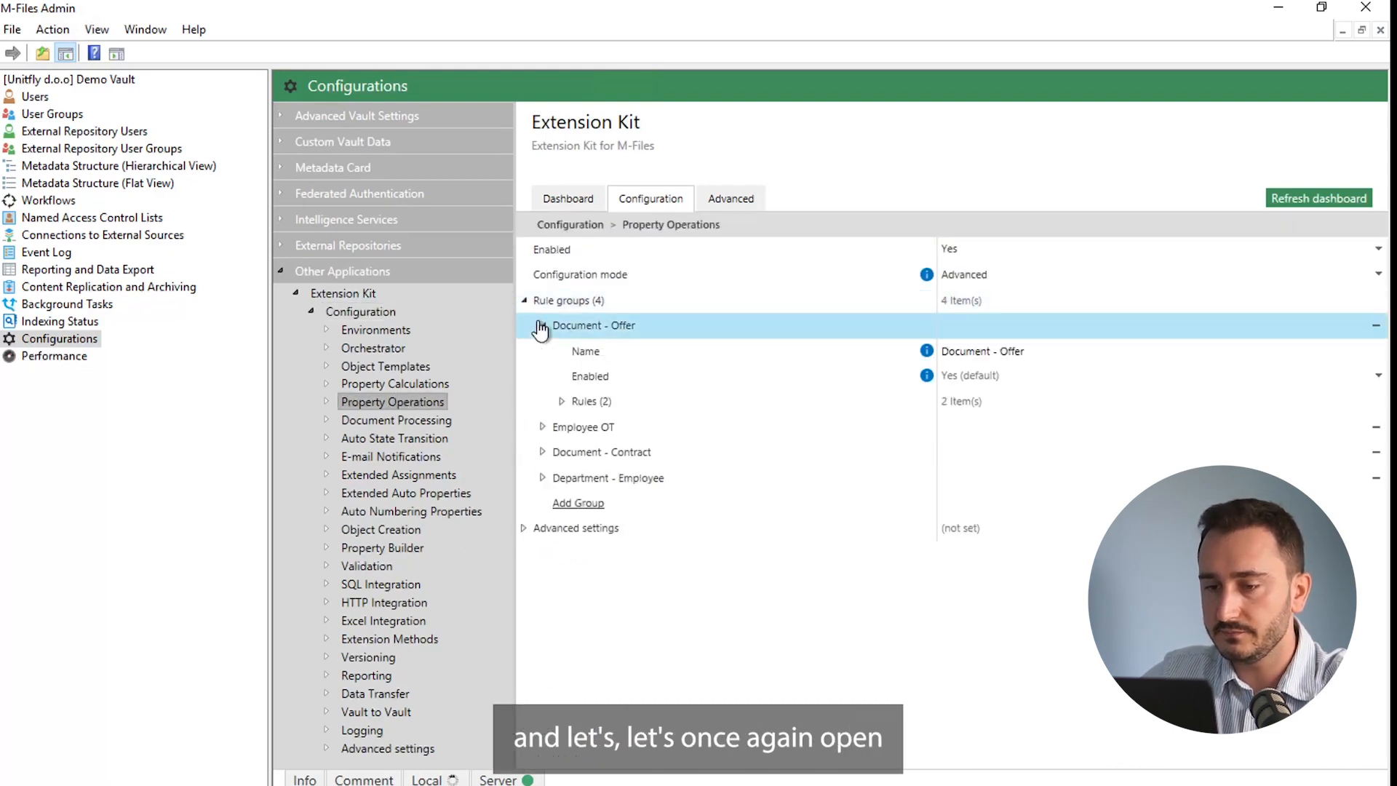
{"action": "left_click", "coordinate": [562, 401]}
{"action": "left_click", "coordinate": [581, 427]}
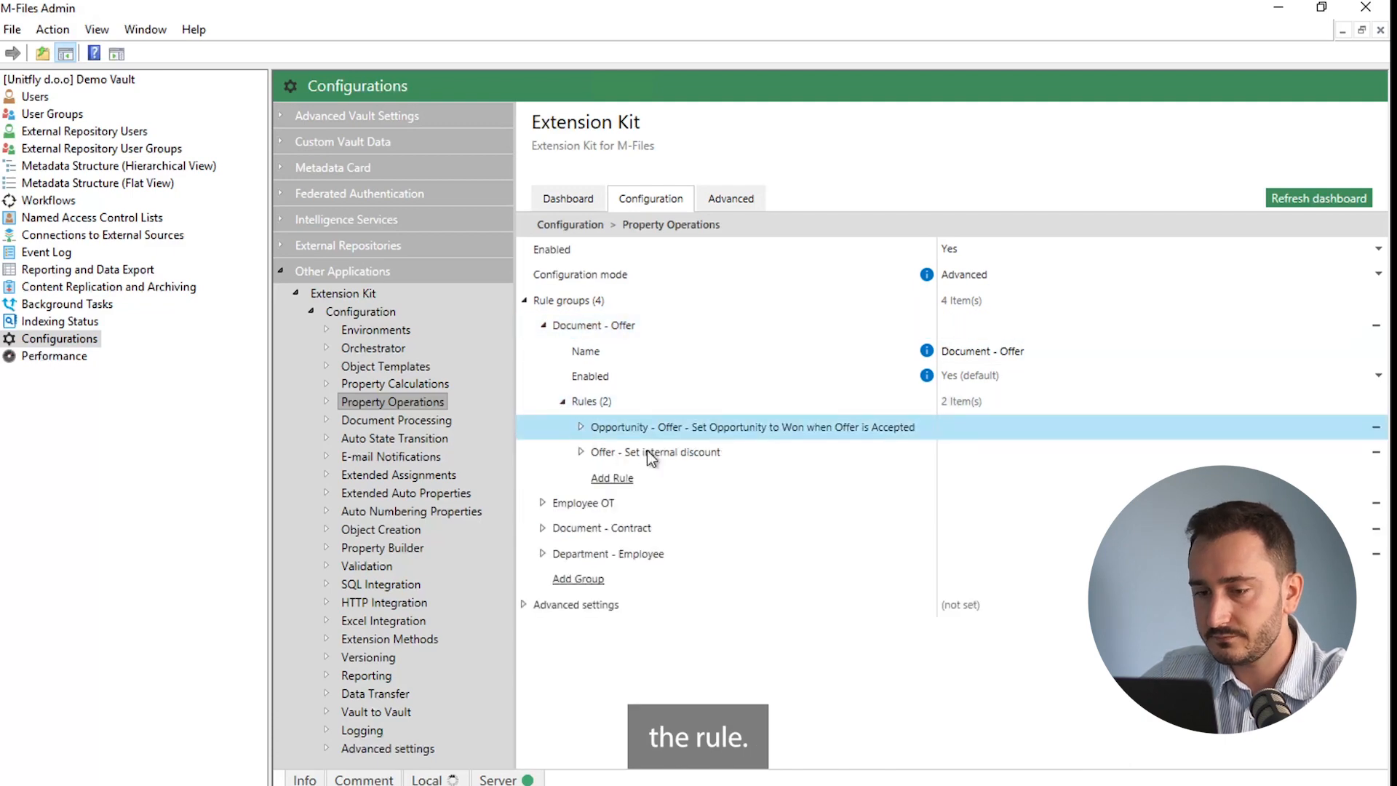
{"action": "scroll", "coordinate": [648, 450], "scroll_direction": "down", "scroll_amount": 2}
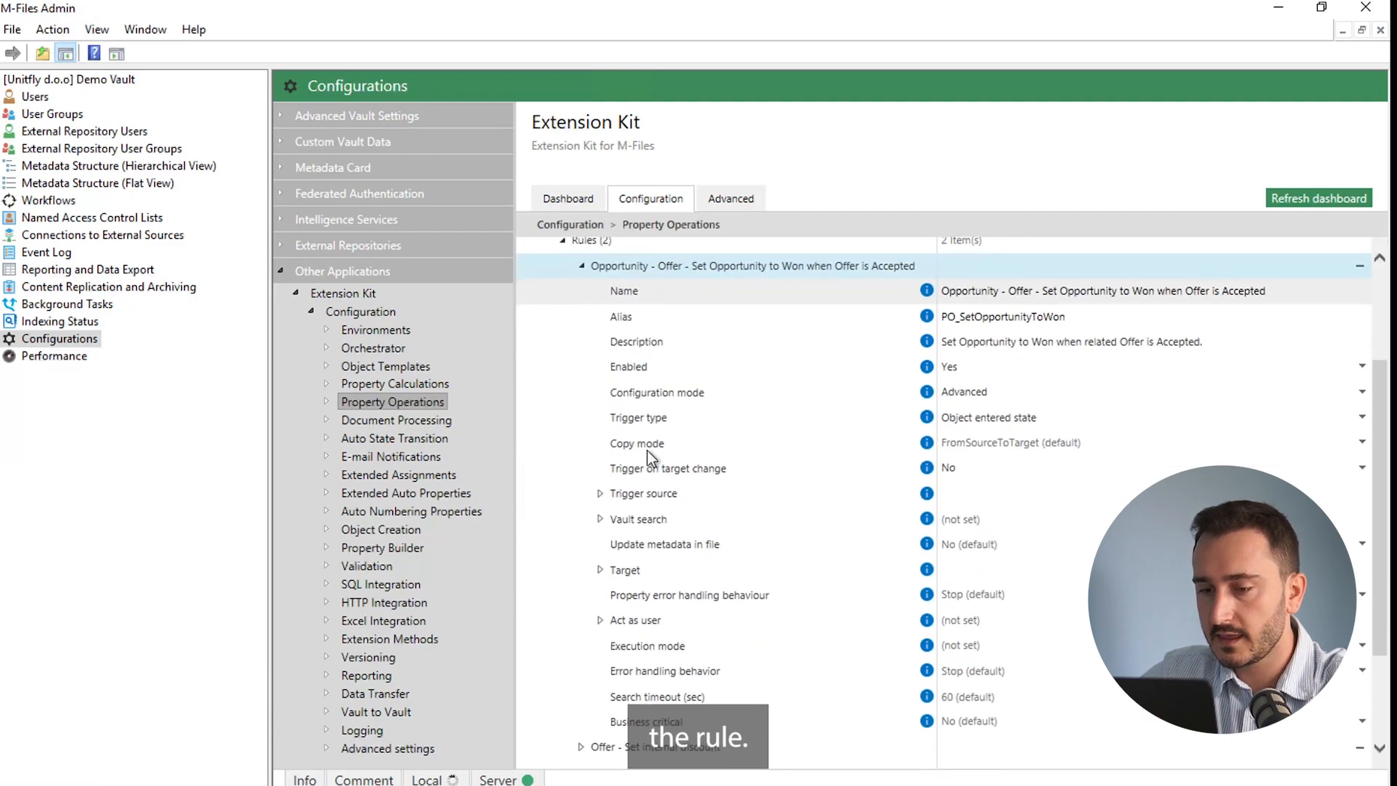
Expand the rule's Target section and show the details of the State setter under its Properties
{"action": "left_click", "coordinate": [603, 572]}
{"action": "left_click", "coordinate": [601, 571]}
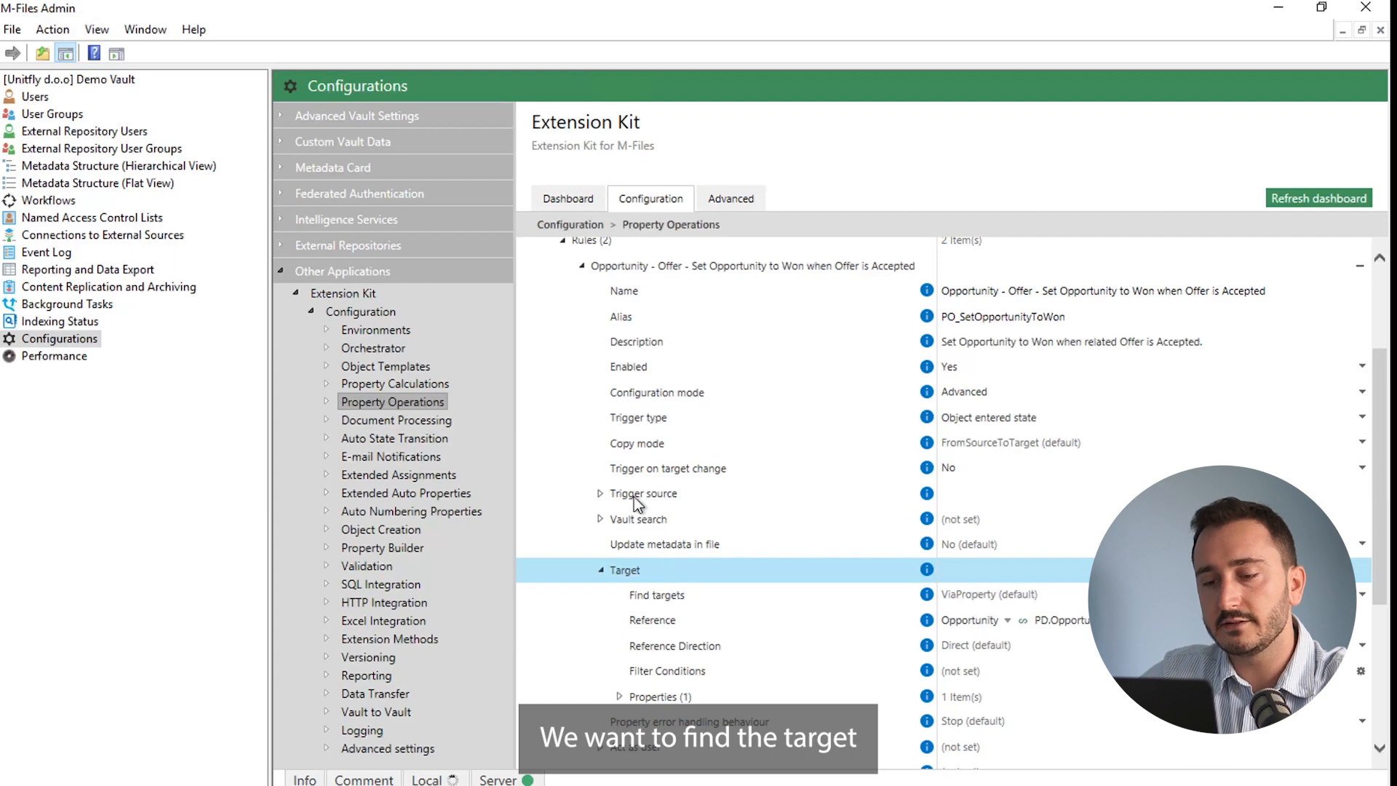
{"action": "scroll", "coordinate": [727, 619], "scroll_direction": "down", "scroll_amount": 3}
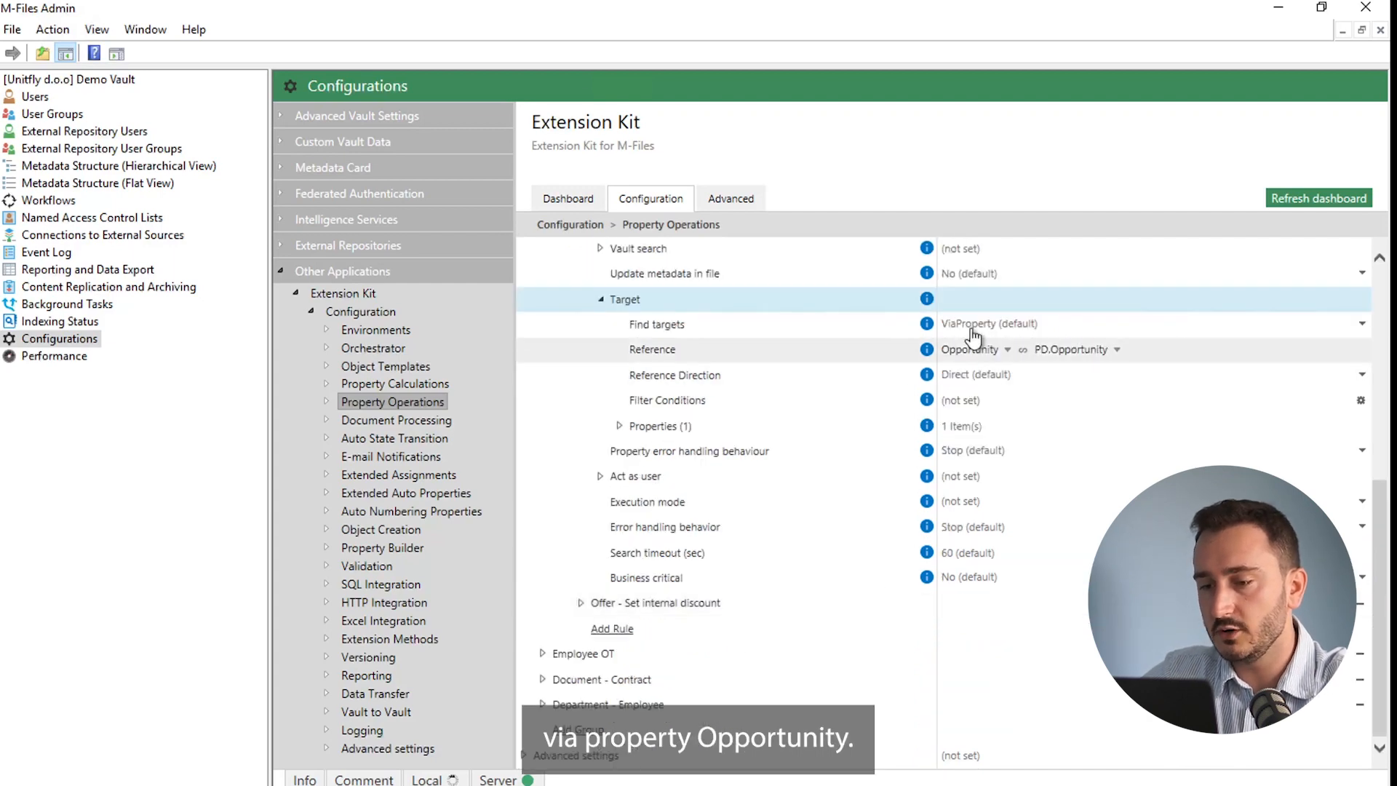
{"action": "left_click", "coordinate": [620, 426]}
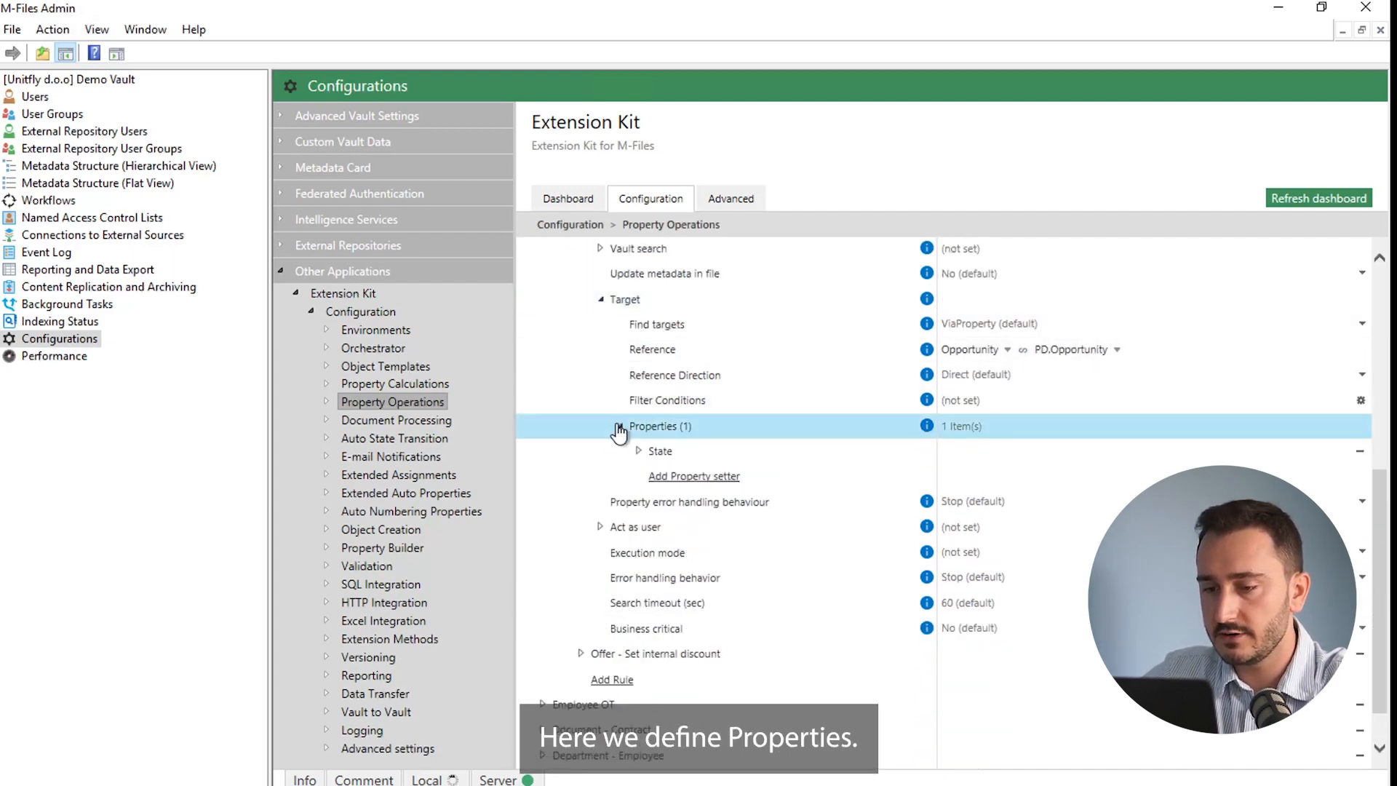
{"action": "left_click", "coordinate": [639, 451]}
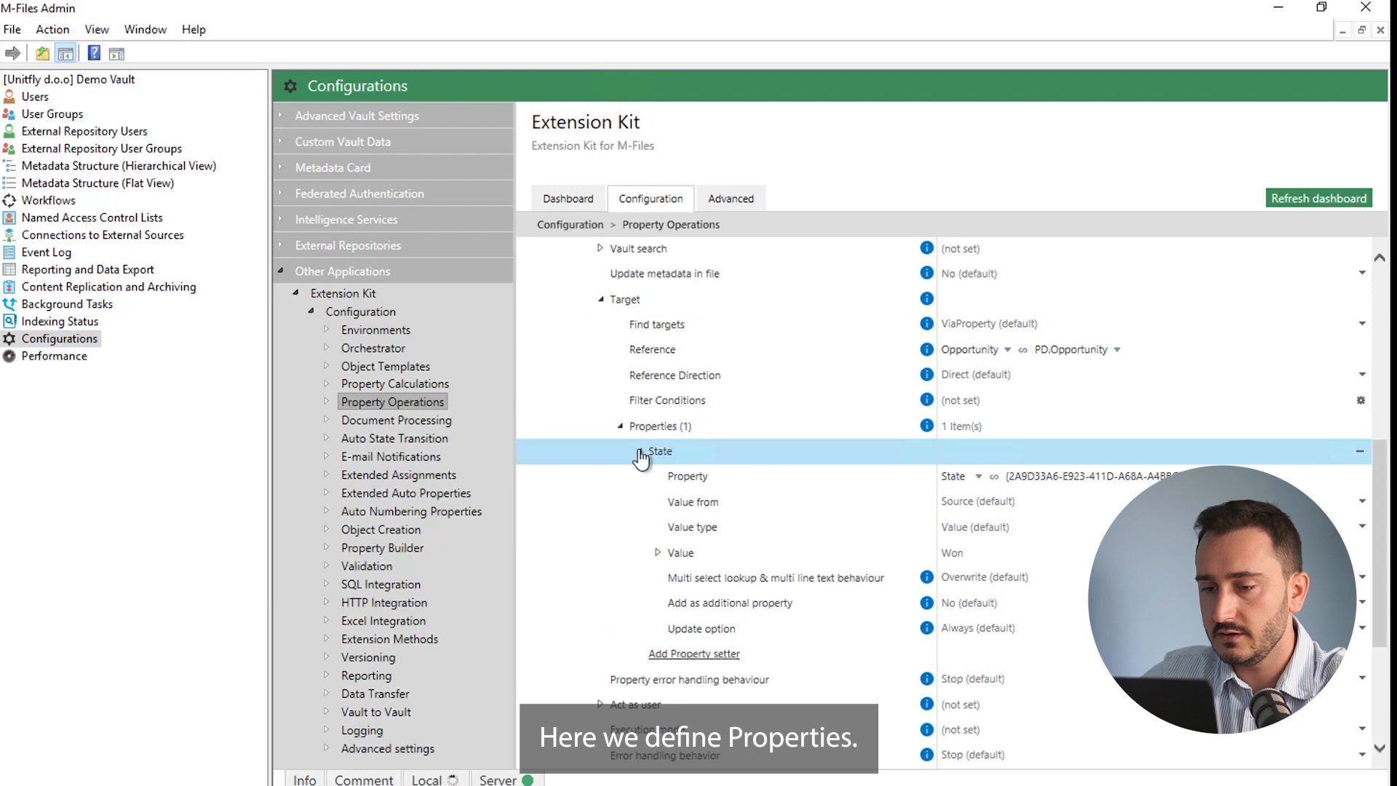
Examine the Properties description and State setter in the rule's Target section, expanding the setter's Value details
{"action": "left_click", "coordinate": [928, 426]}
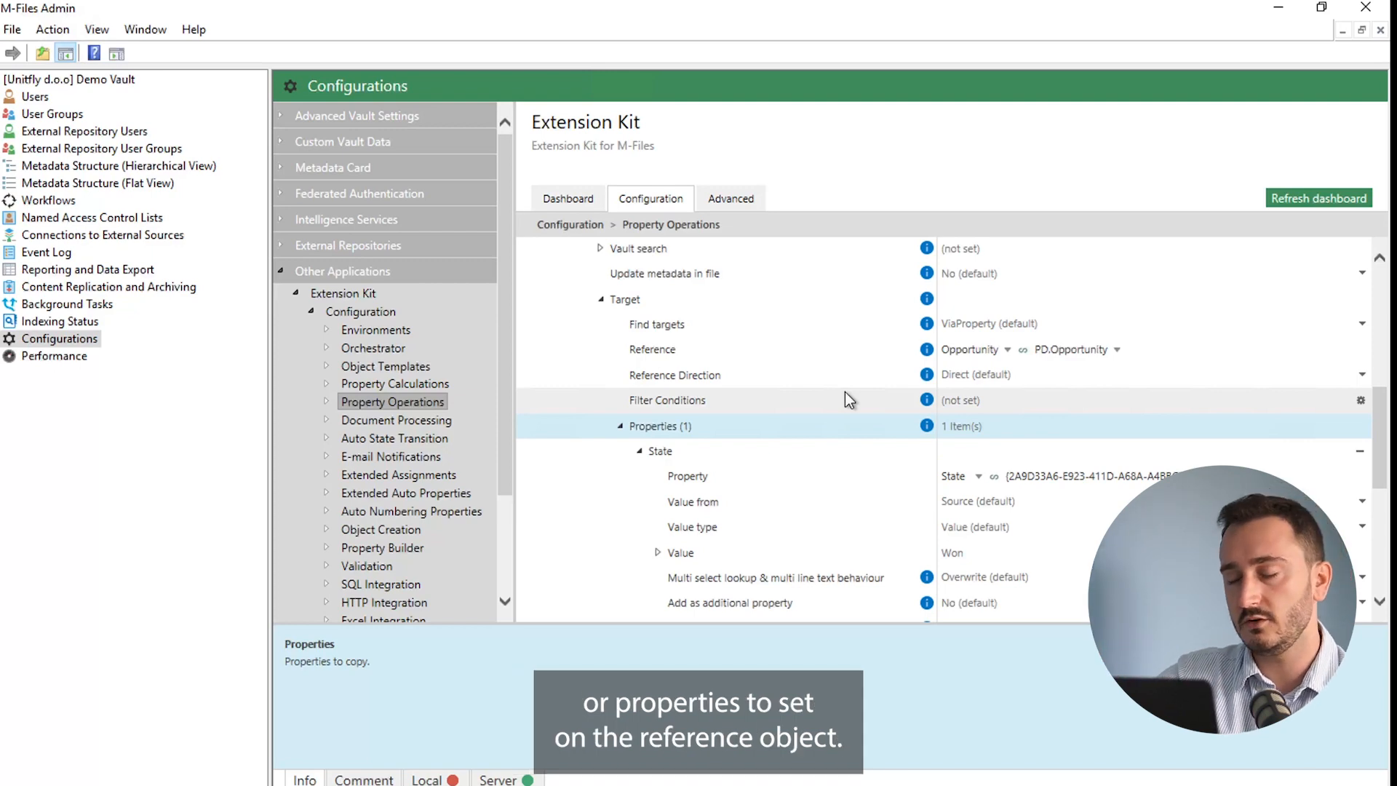
{"action": "scroll", "coordinate": [846, 395], "scroll_direction": "down", "scroll_amount": 1}
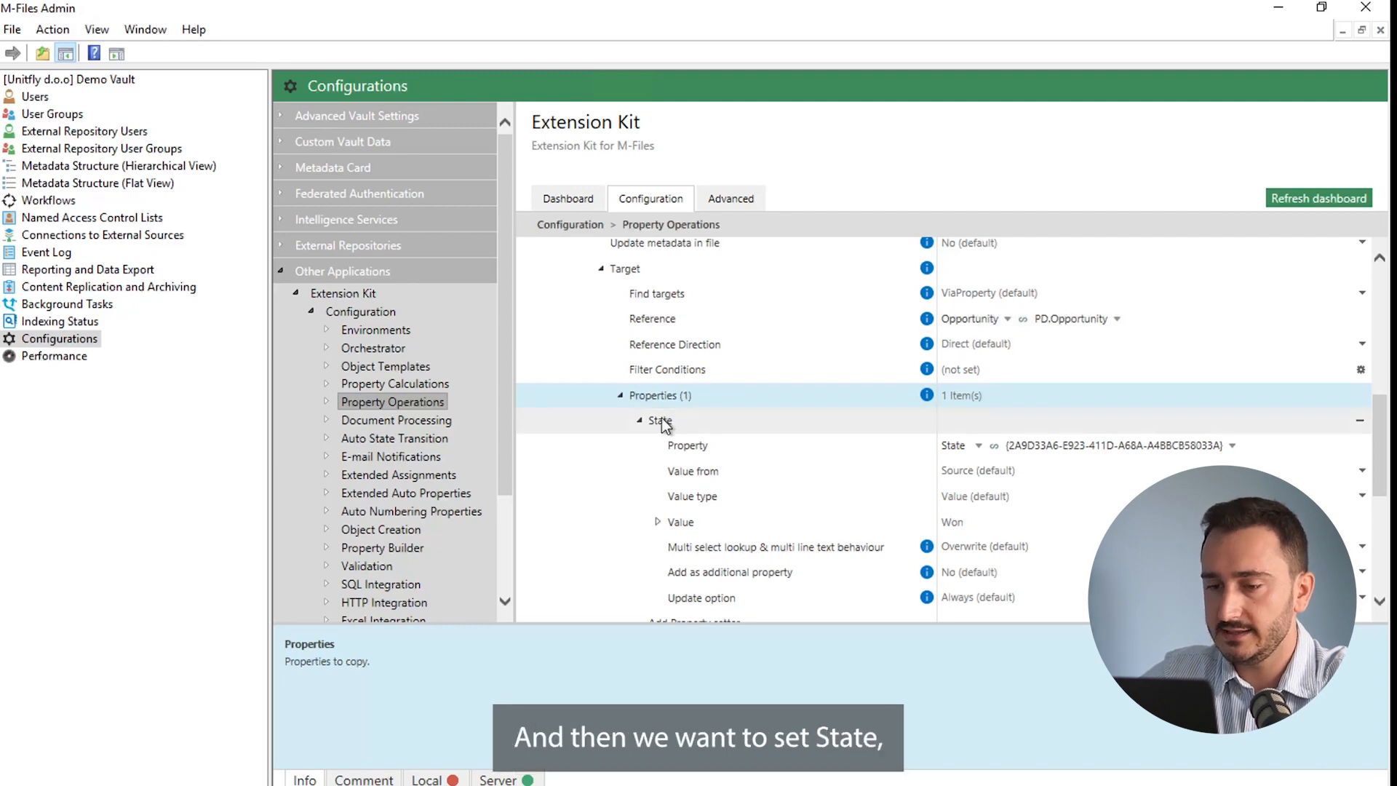
{"action": "scroll", "coordinate": [689, 437], "scroll_direction": "down", "scroll_amount": 1}
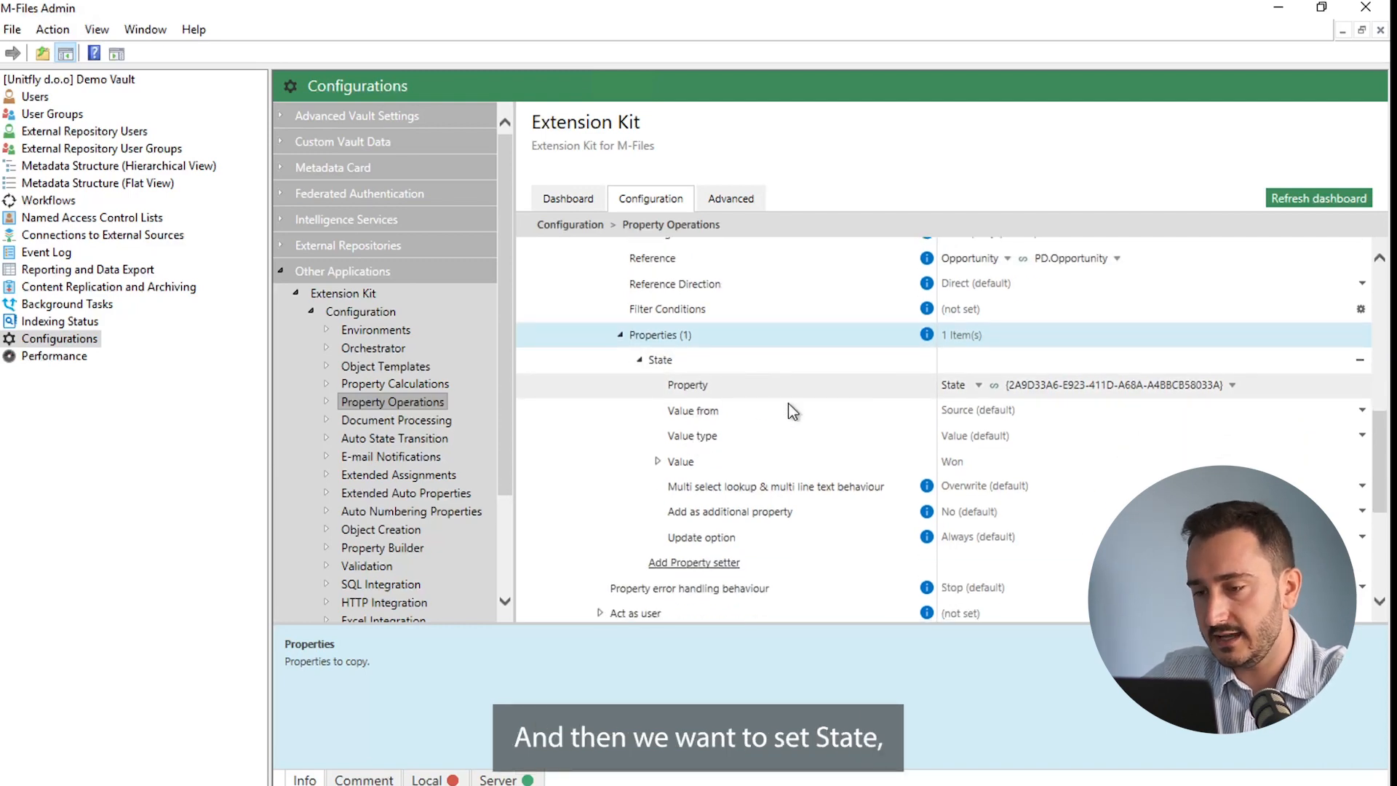
{"action": "left_click", "coordinate": [658, 462]}
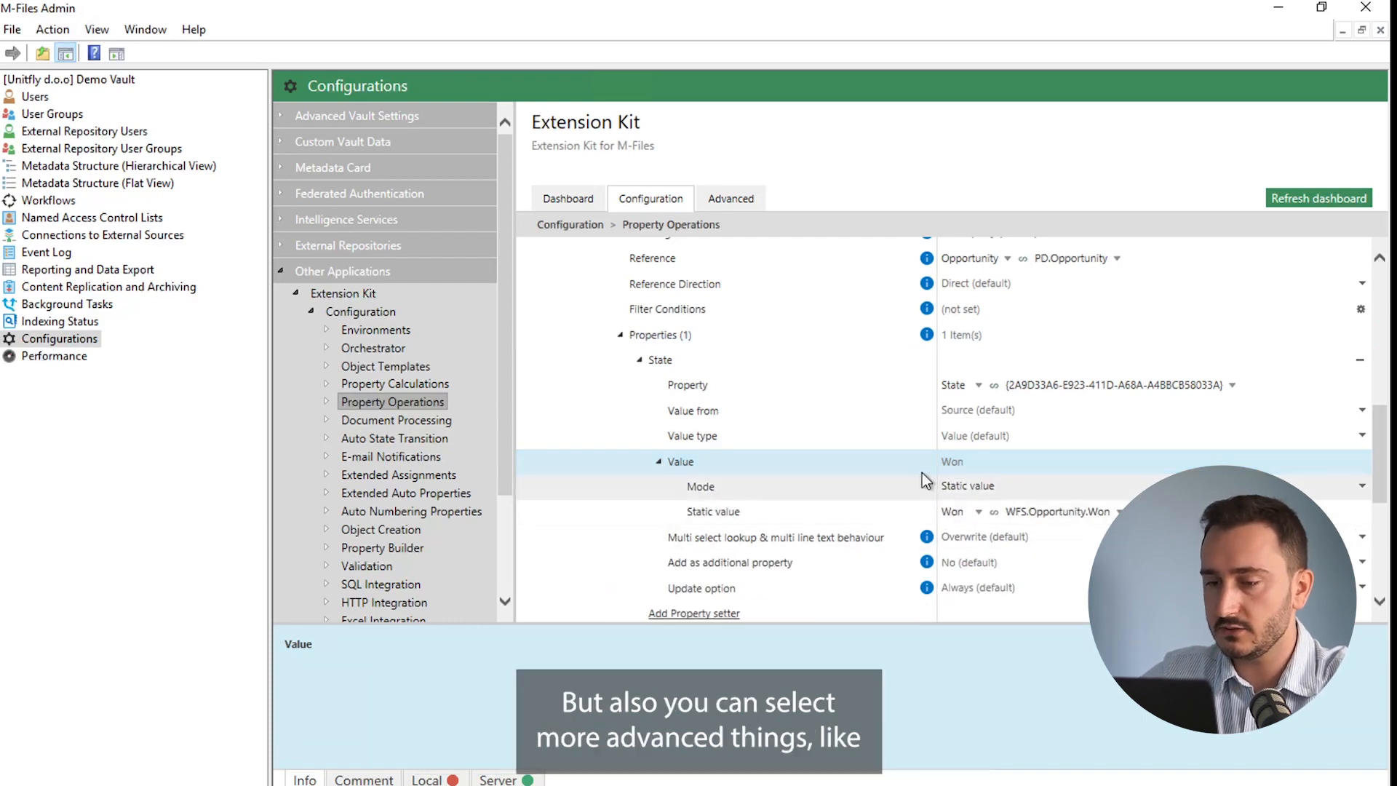
Try Dynamic value as the mode for the State setter's value, opening its expression for editing, and restore Static value
{"action": "left_click", "coordinate": [1038, 488]}
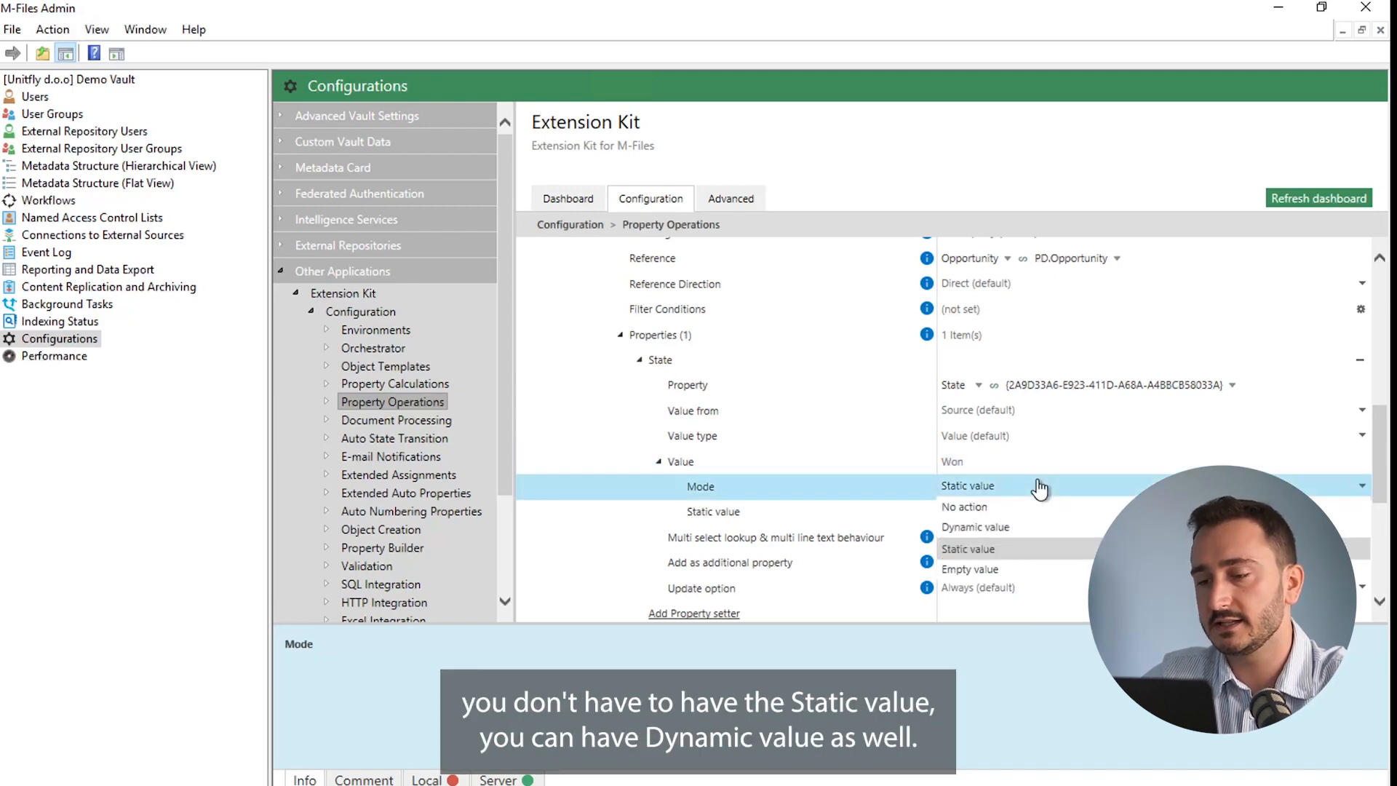
{"action": "left_click", "coordinate": [989, 530]}
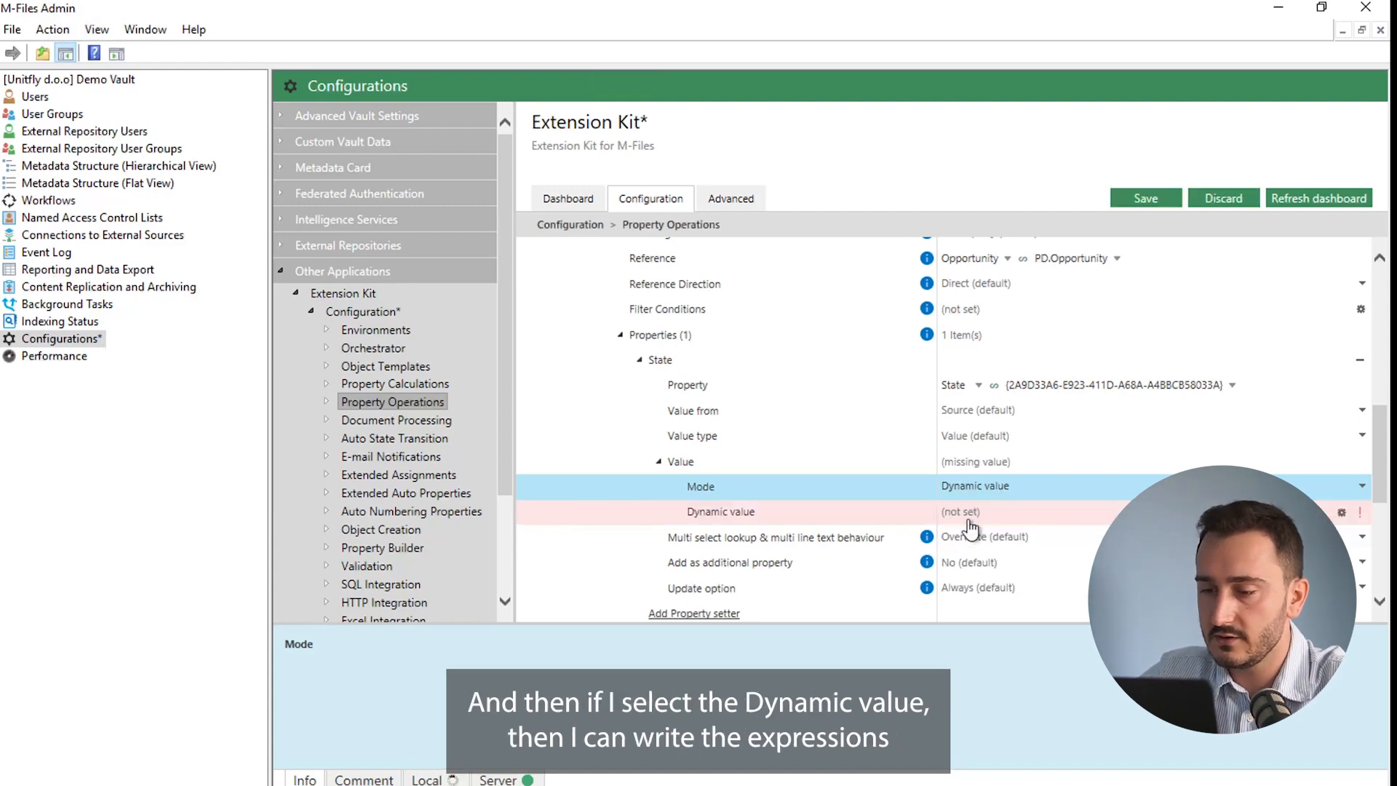
{"action": "left_click", "coordinate": [990, 513]}
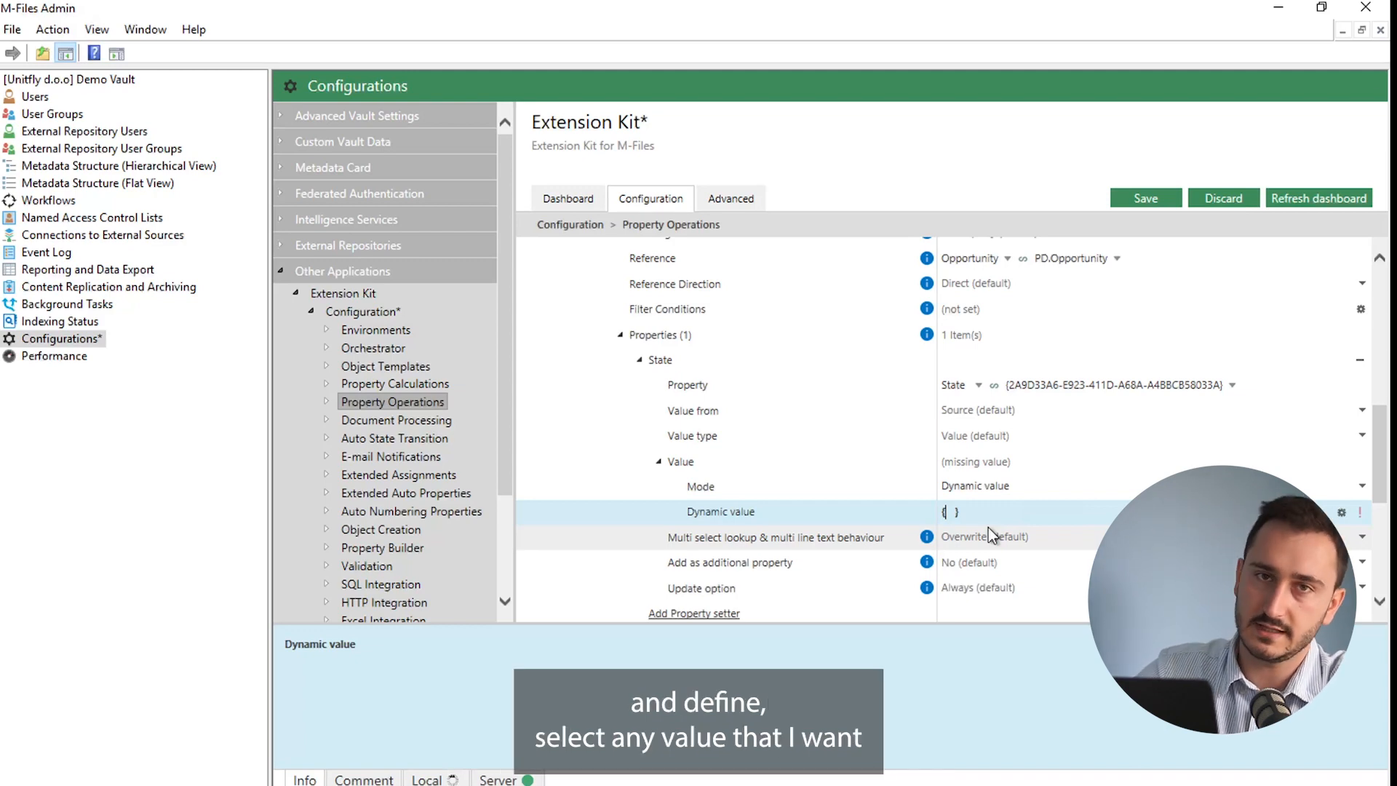
{"action": "left_click", "coordinate": [976, 486]}
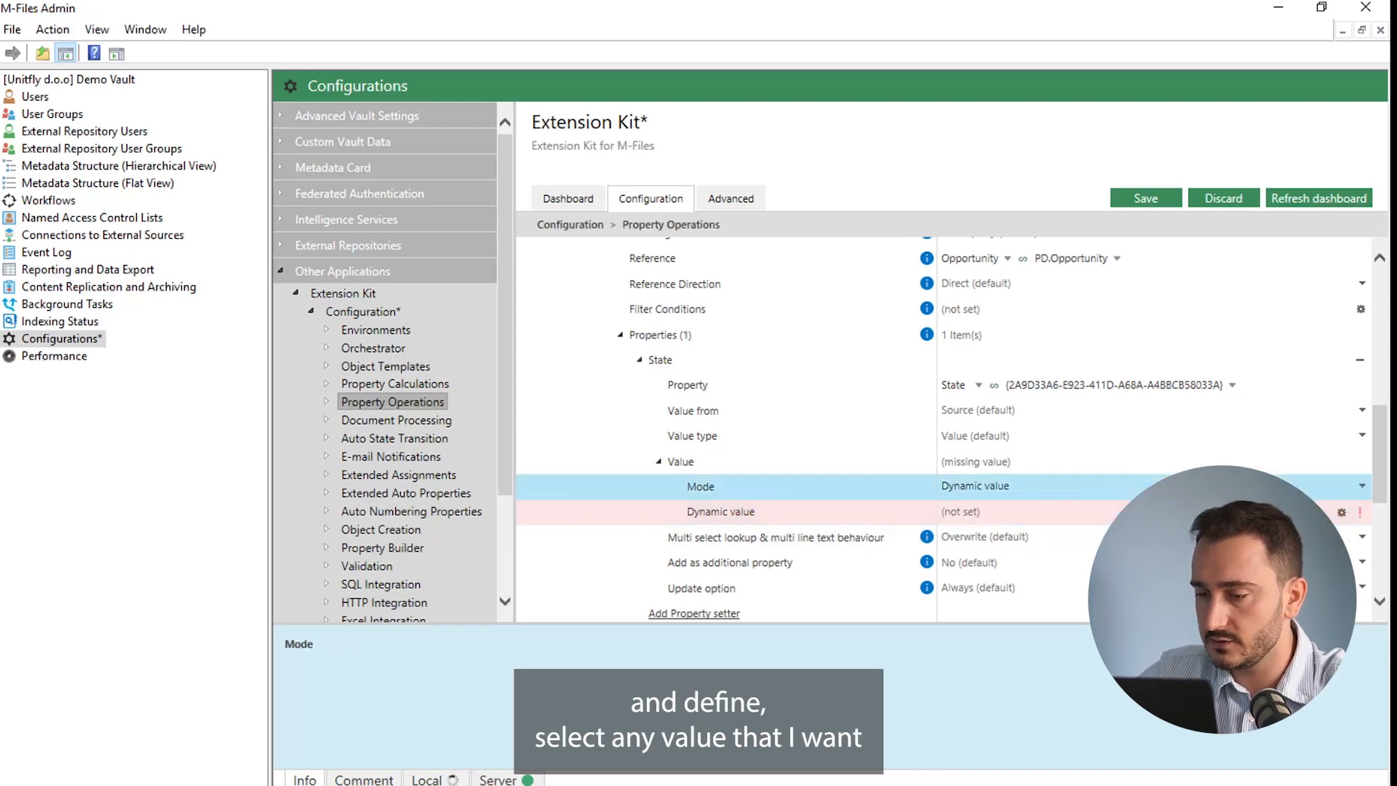
{"action": "left_click", "coordinate": [975, 550]}
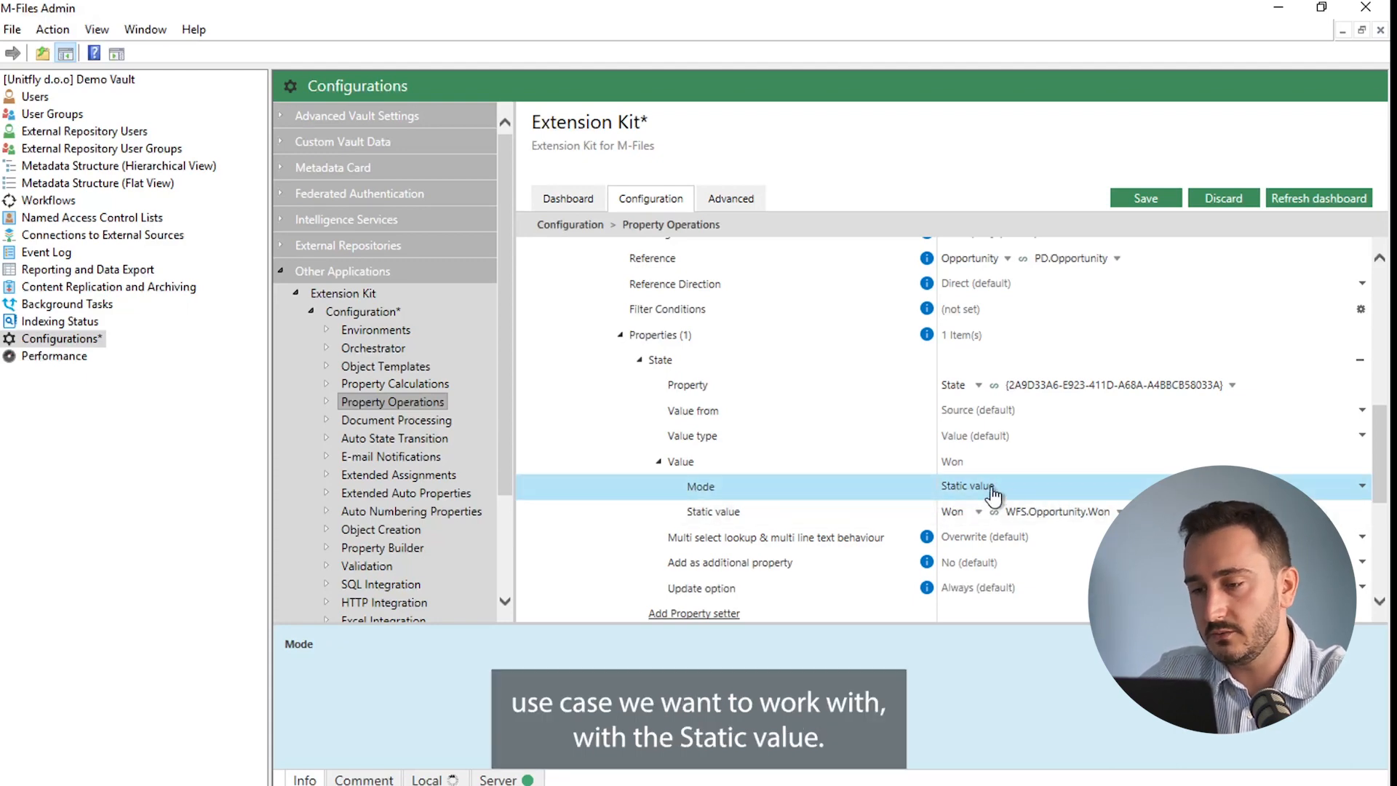
Collapse the State setter's Value details and show the available options for Value from
{"action": "left_click", "coordinate": [662, 463]}
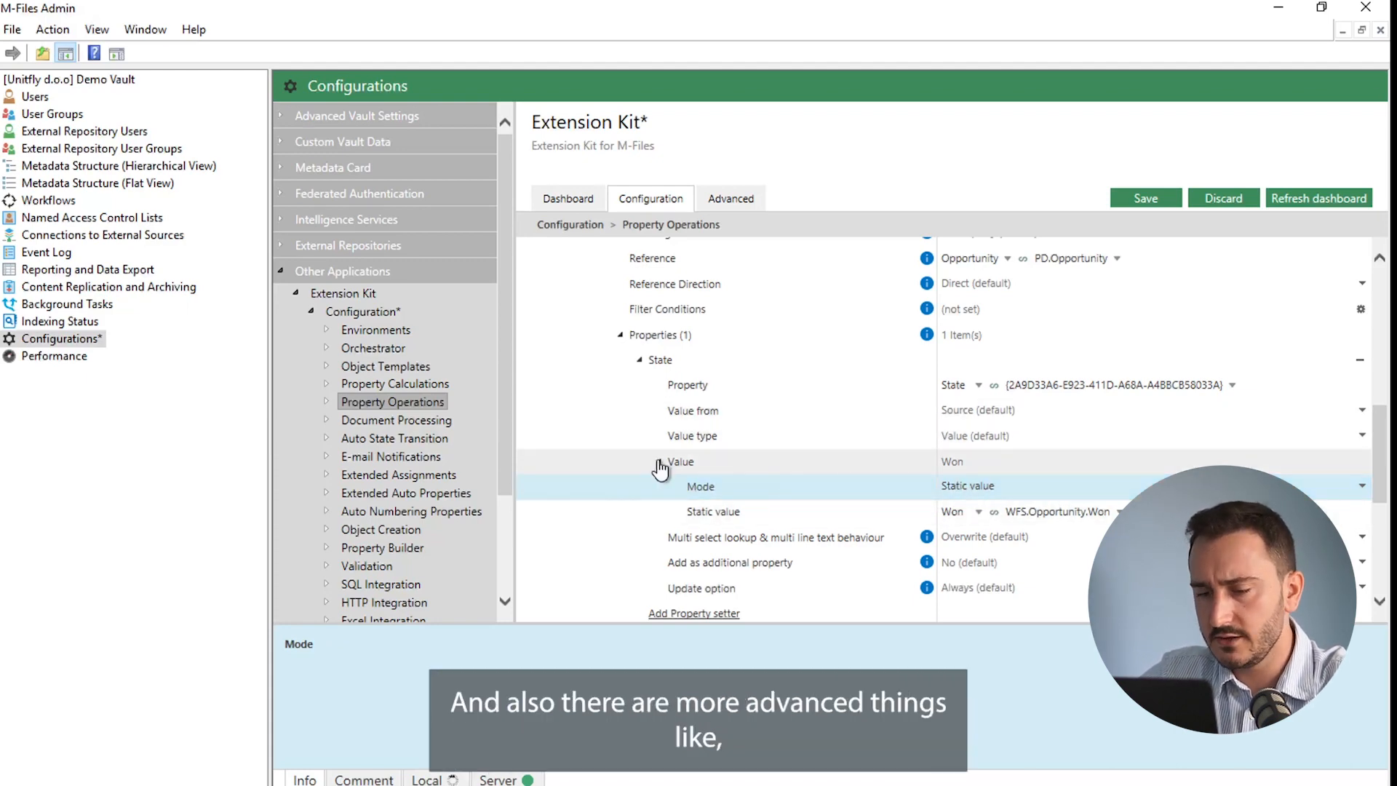
{"action": "left_click", "coordinate": [658, 465]}
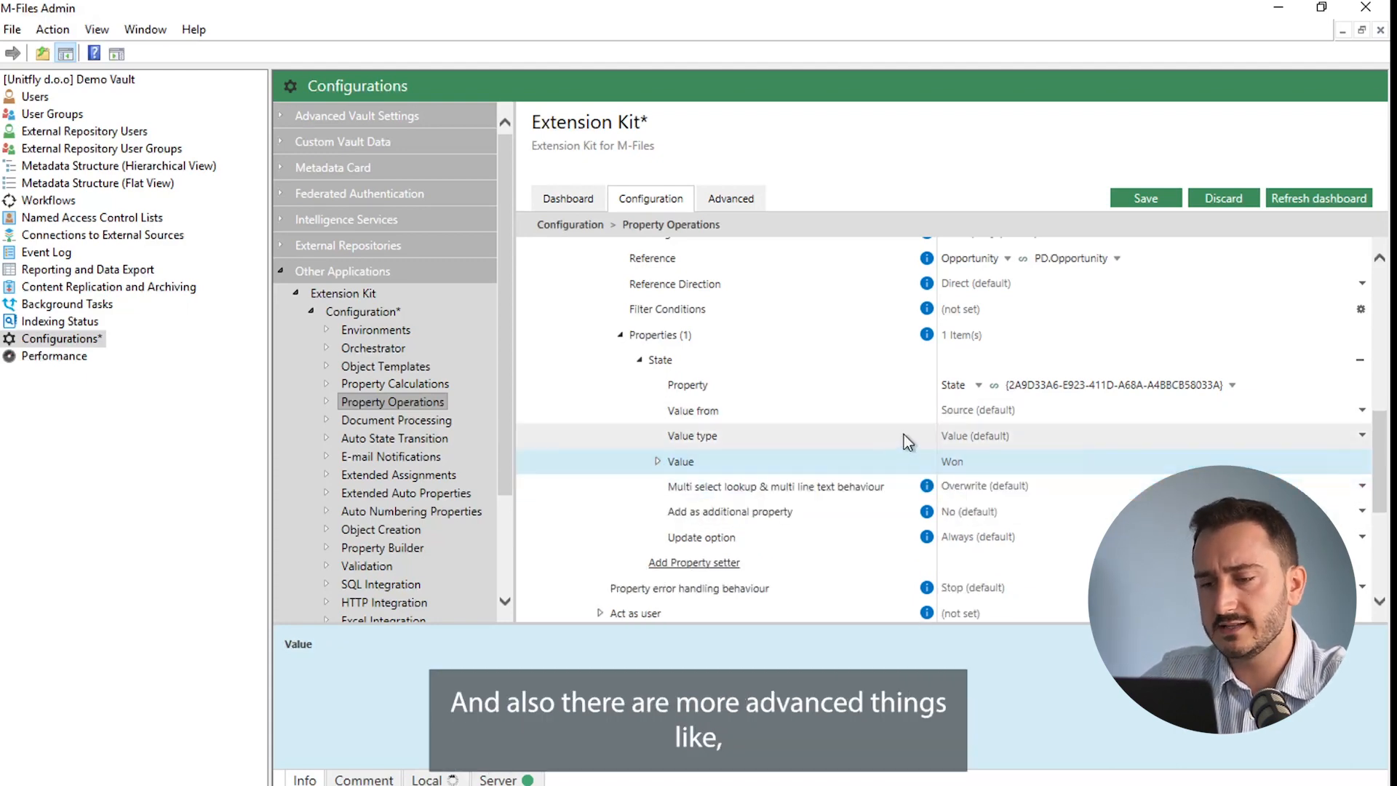
{"action": "left_click", "coordinate": [982, 421]}
{"action": "left_click", "coordinate": [982, 421]}
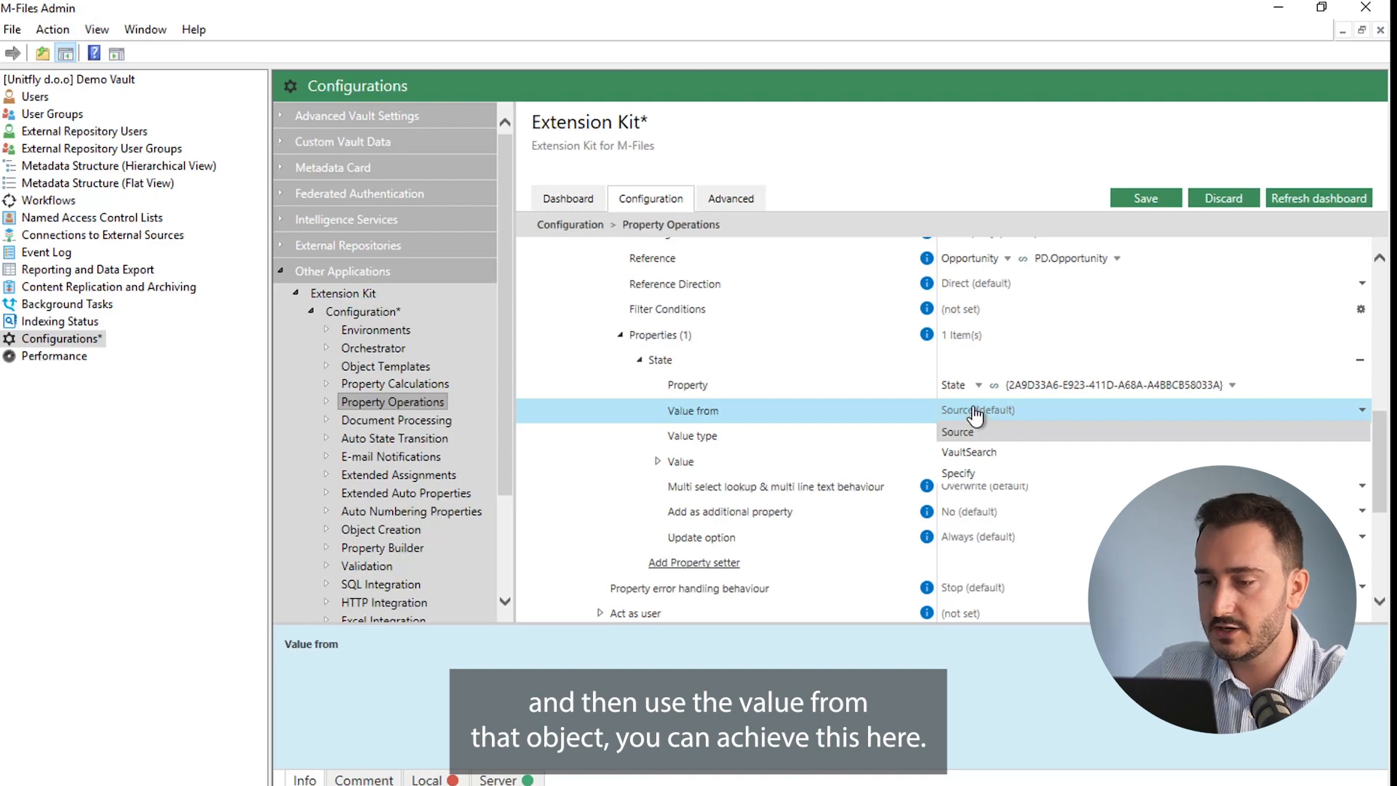
Switch to M-Files, hide the search options, and check the metadata and workflow states of New offer for video and Demo opportunity for video
{"action": "left_click", "coordinate": [364, 784]}
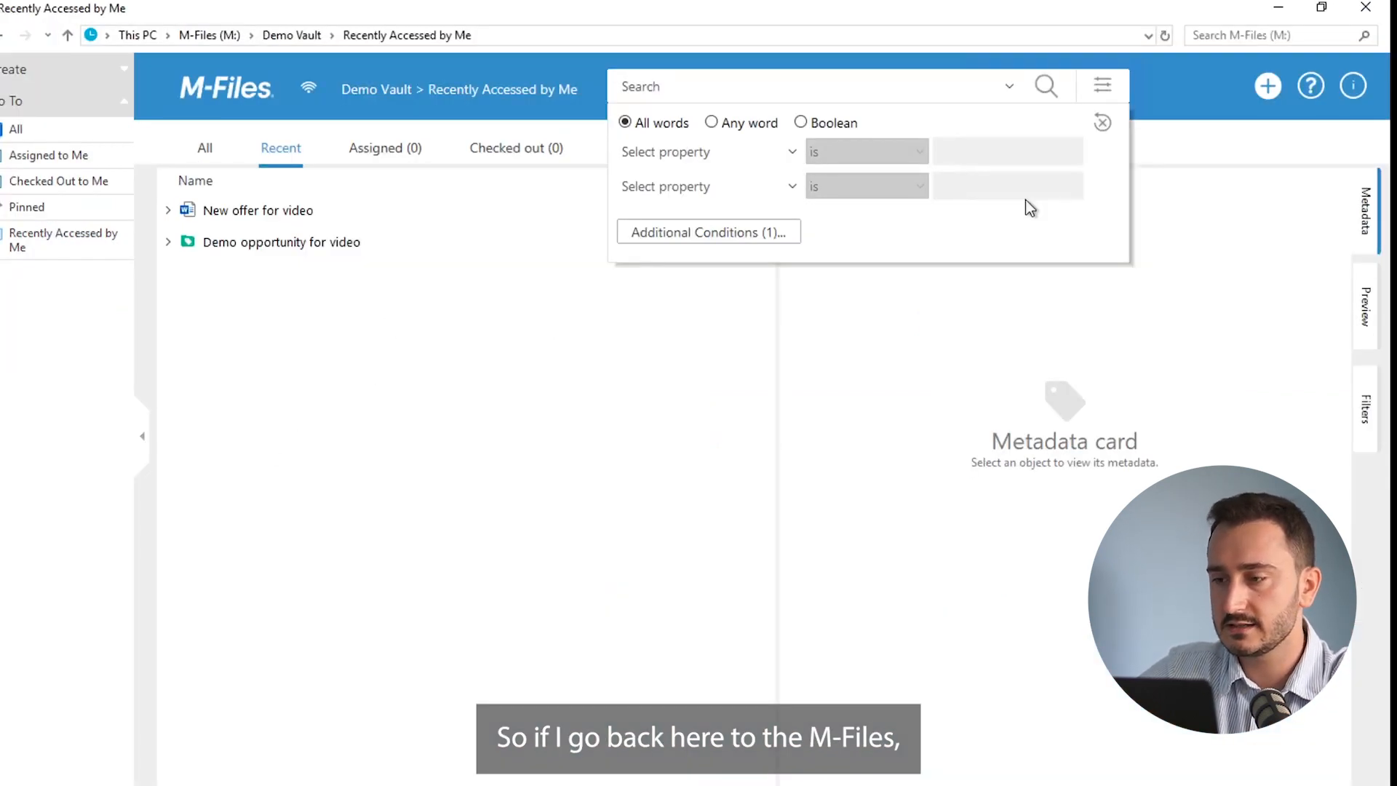
{"action": "left_click", "coordinate": [1101, 88]}
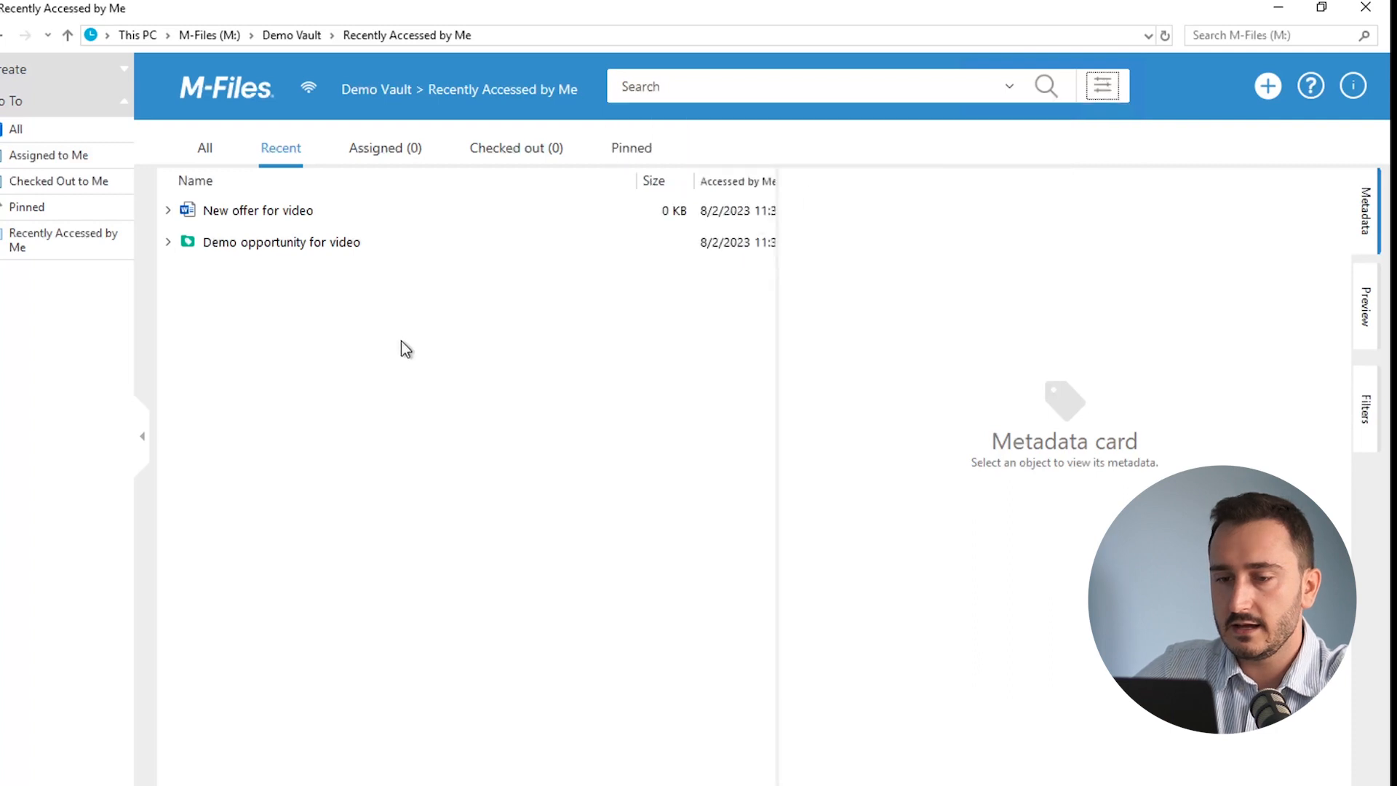
{"action": "left_click", "coordinate": [229, 216]}
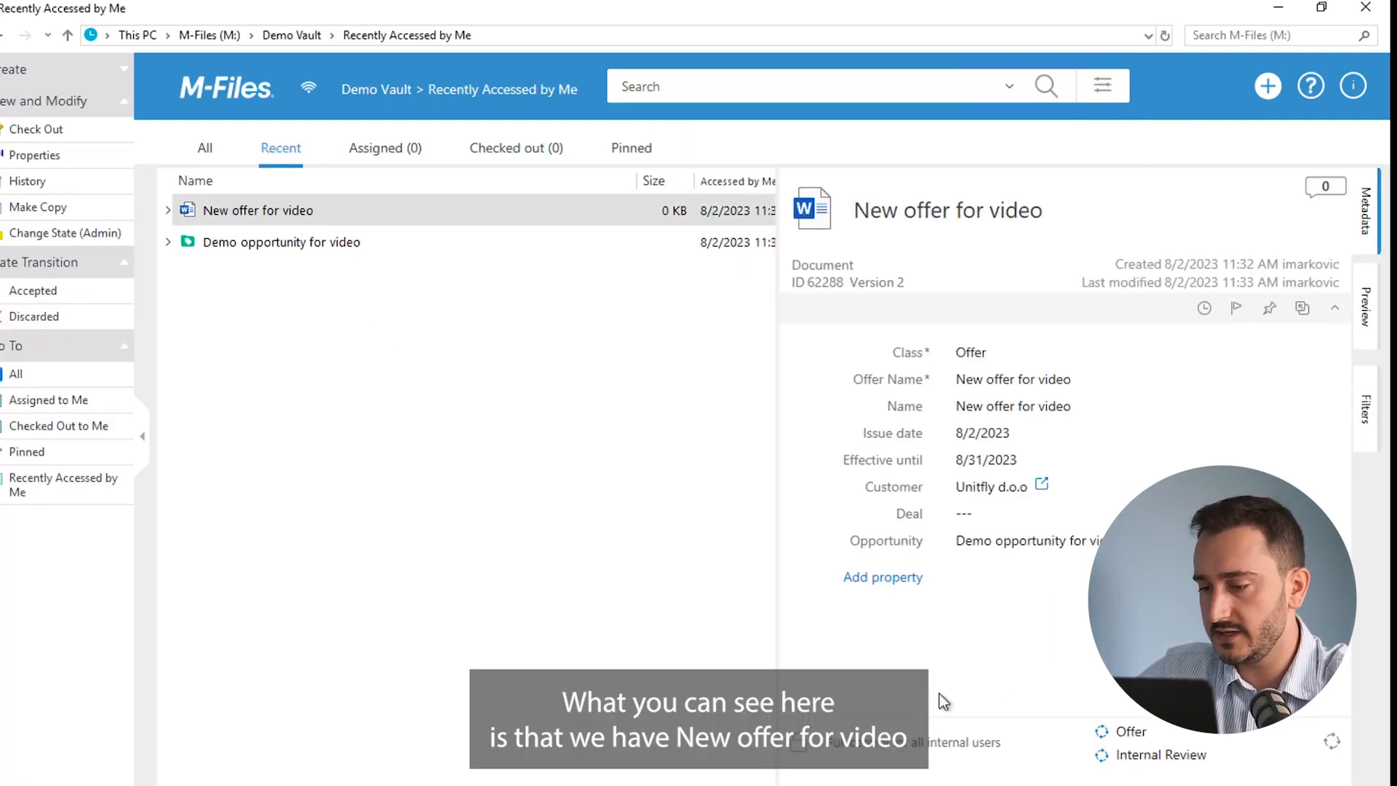
{"action": "left_click", "coordinate": [282, 246]}
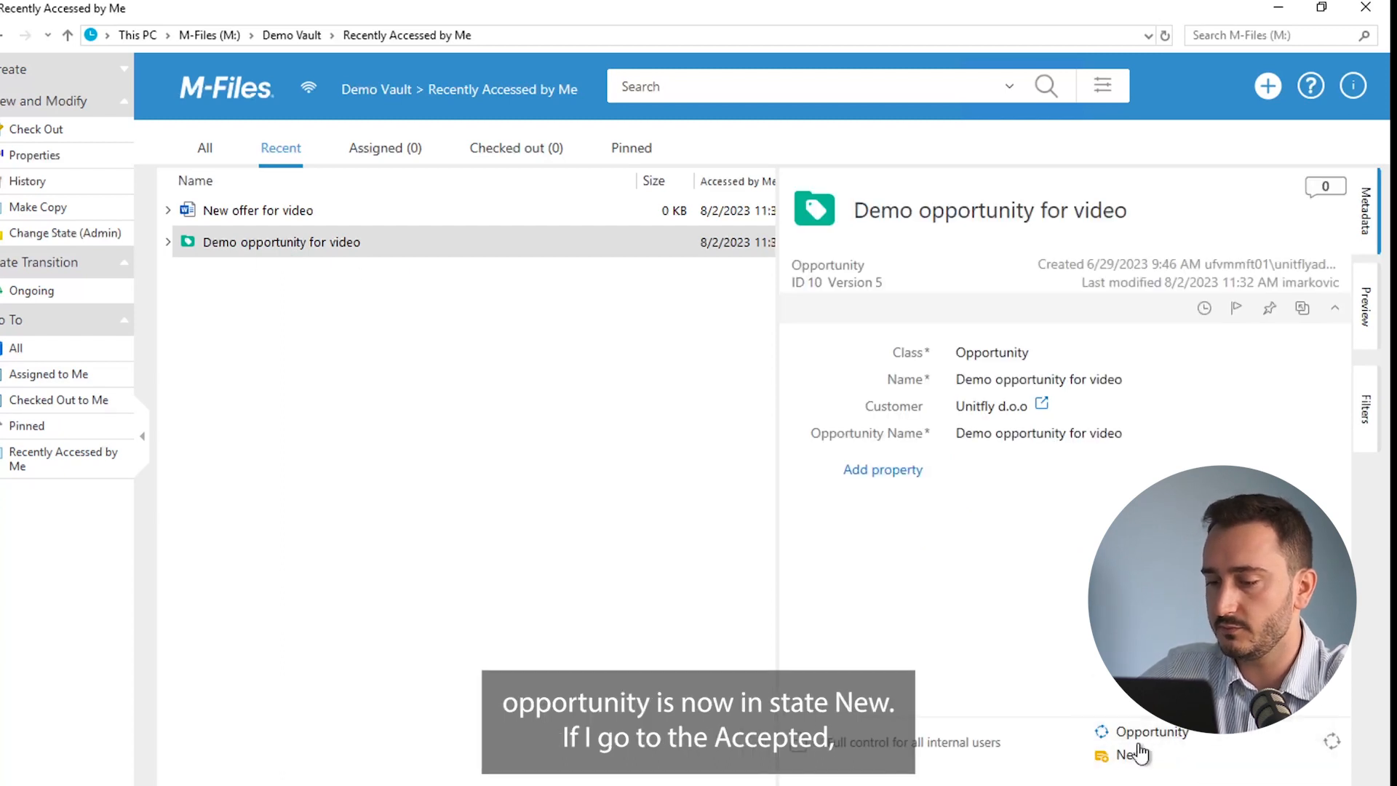
Move New offer for video to the Accepted state in the Offer workflow without adding a comment
{"action": "left_click", "coordinate": [268, 218]}
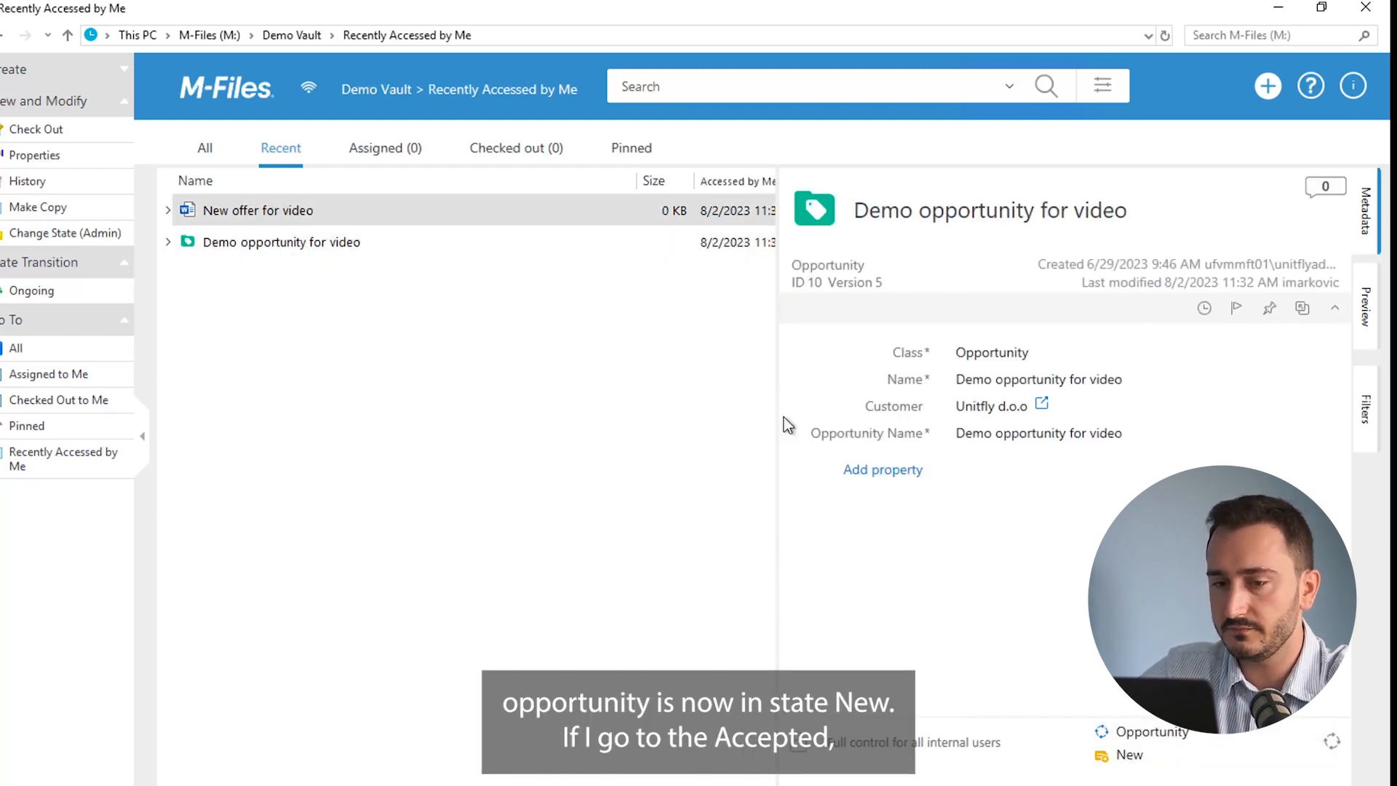
{"action": "left_click", "coordinate": [1168, 755]}
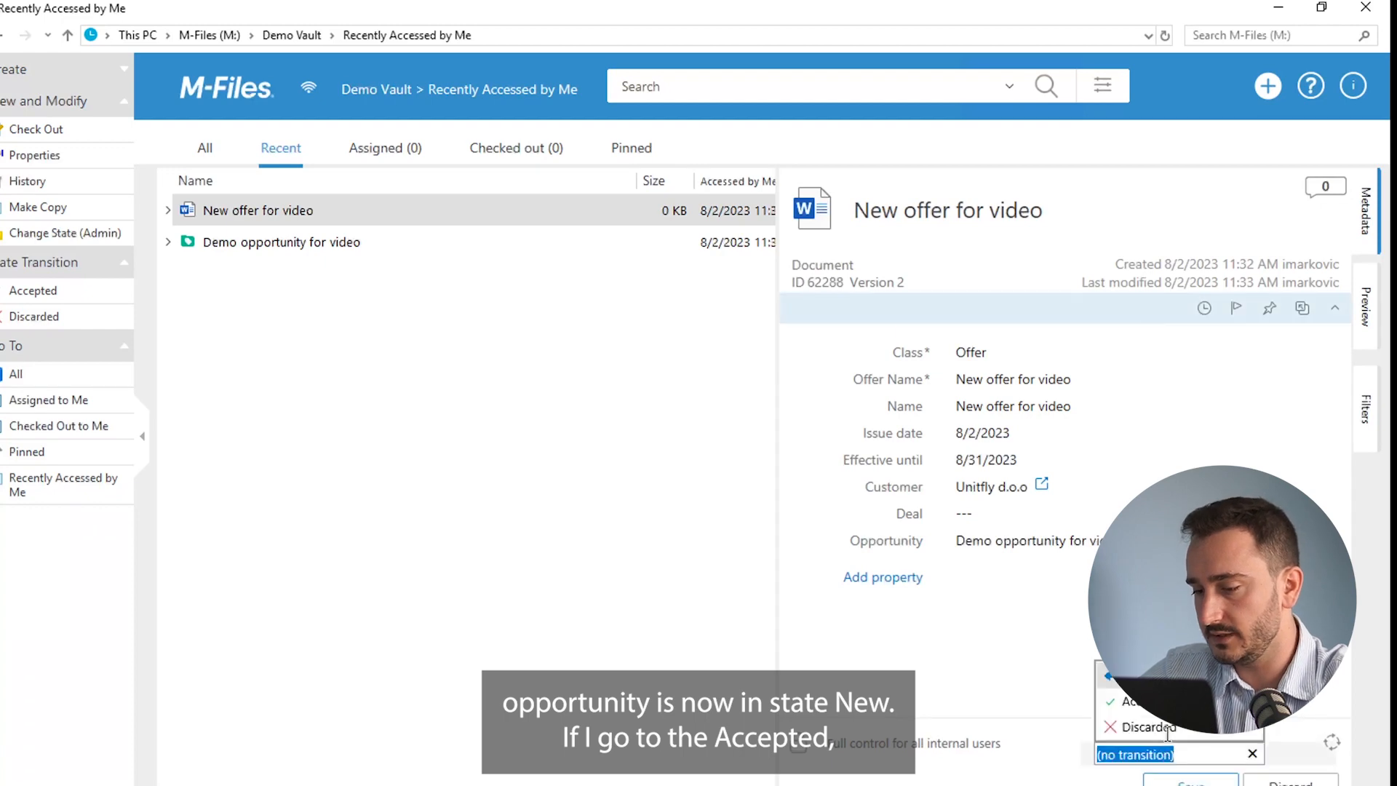
{"action": "left_click", "coordinate": [1124, 699]}
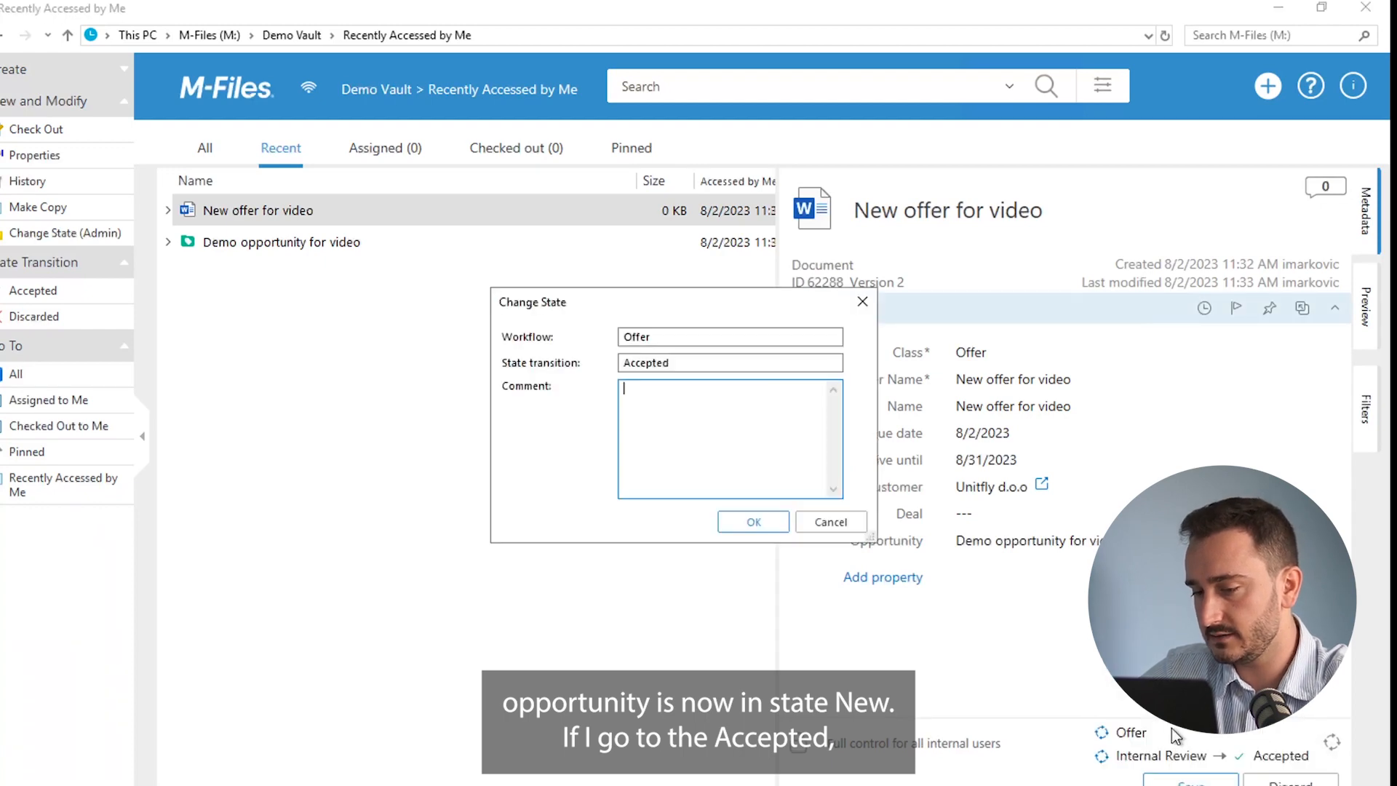
{"action": "left_click", "coordinate": [754, 522]}
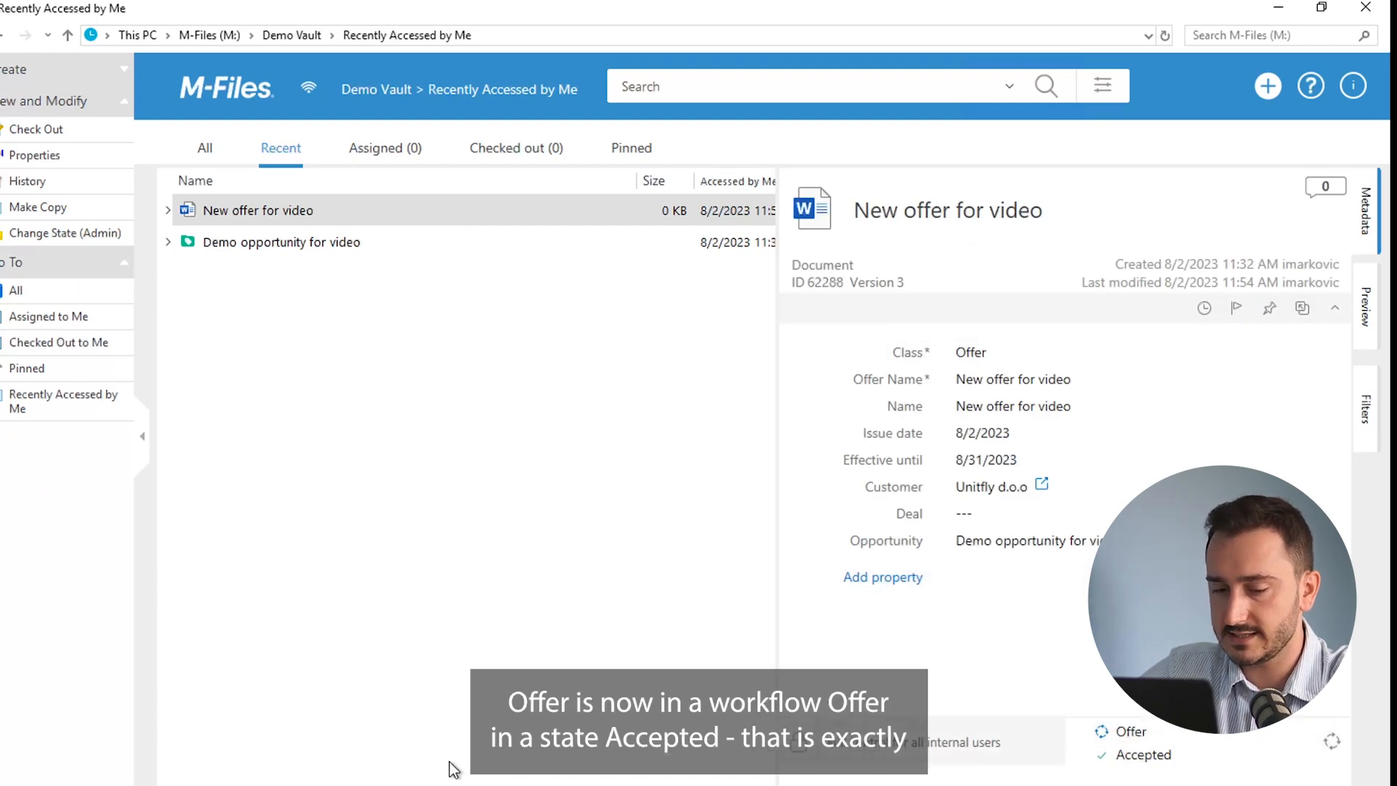
Return to M-Files Admin and expand the rule's Trigger source section to review its triggering conditions
{"action": "left_click", "coordinate": [444, 785]}
{"action": "scroll", "coordinate": [623, 469], "scroll_direction": "up", "scroll_amount": 5}
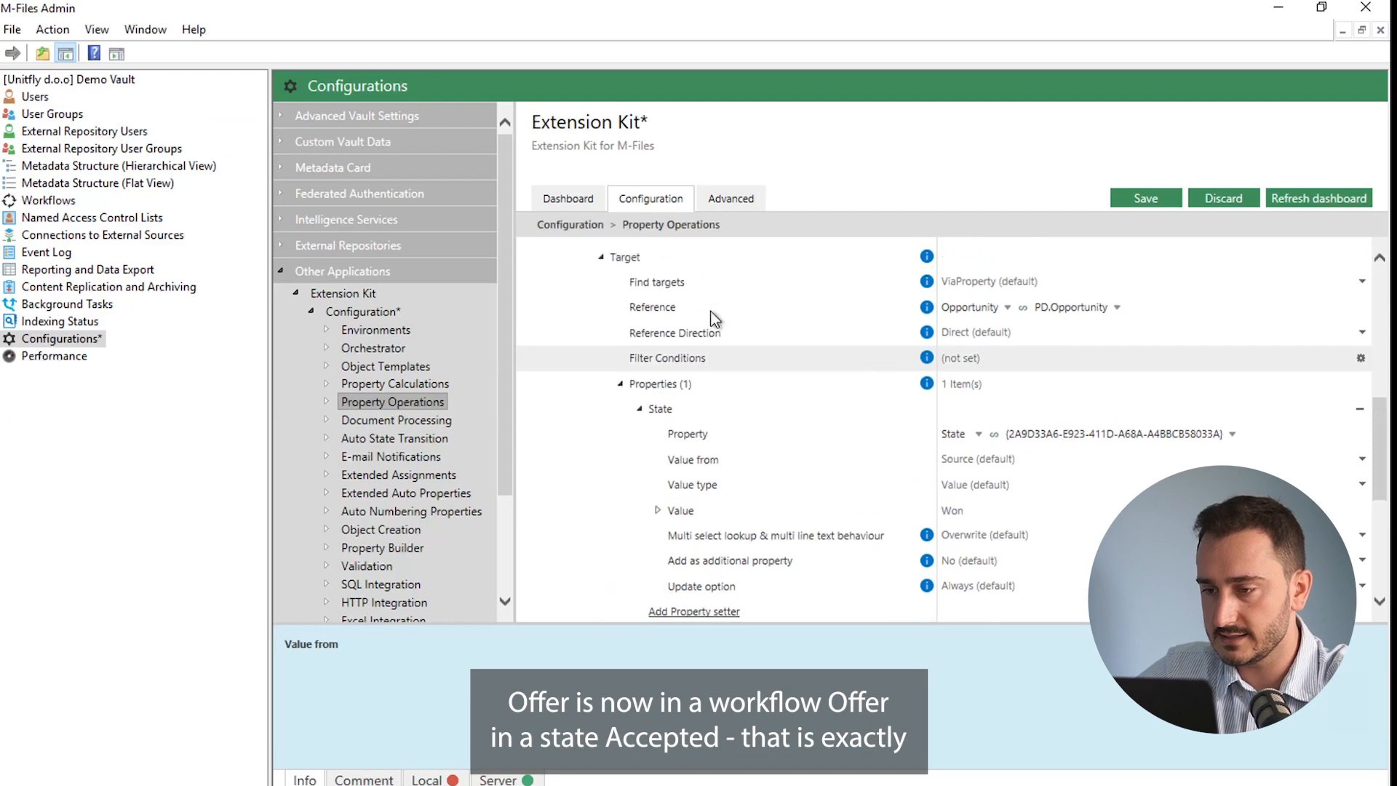
{"action": "scroll", "coordinate": [713, 318], "scroll_direction": "up", "scroll_amount": 1}
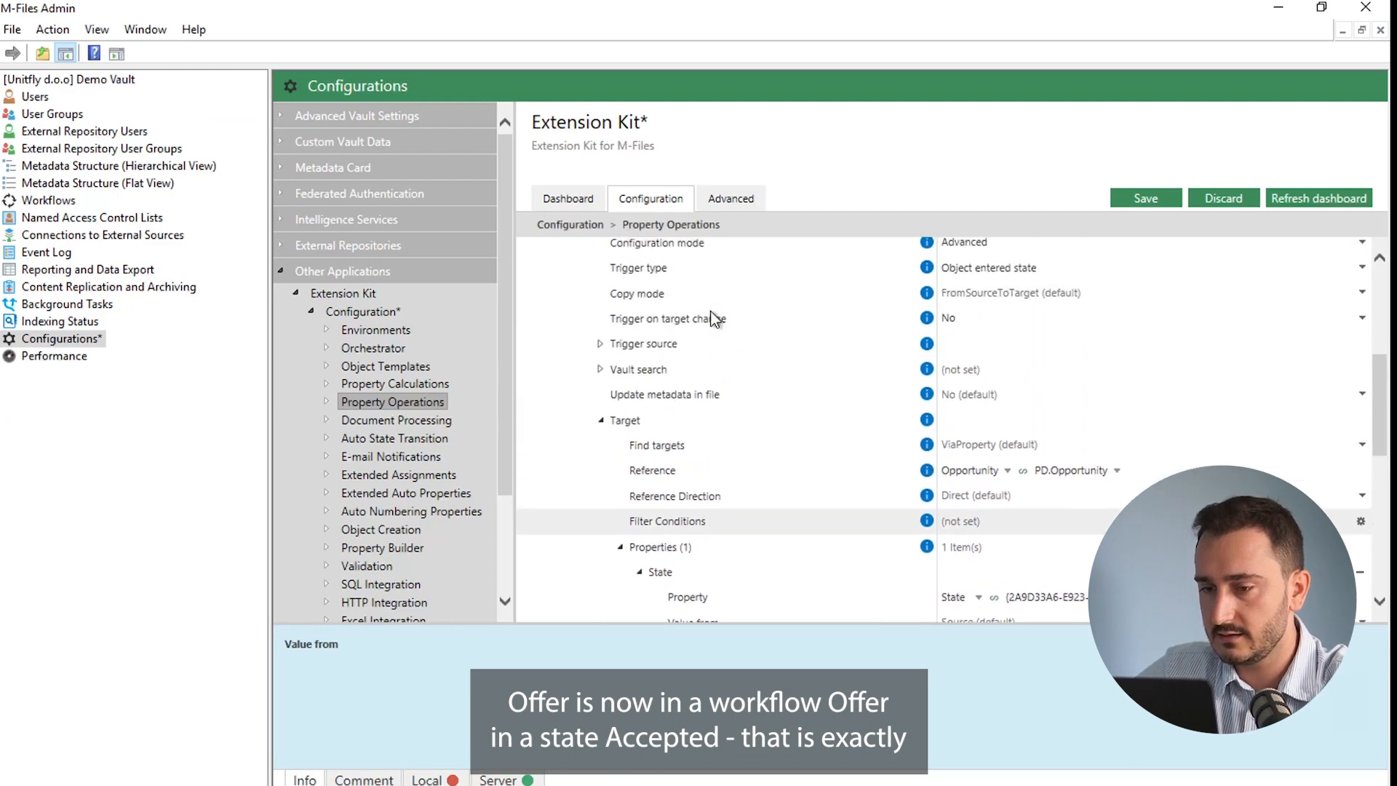
{"action": "left_click", "coordinate": [601, 343]}
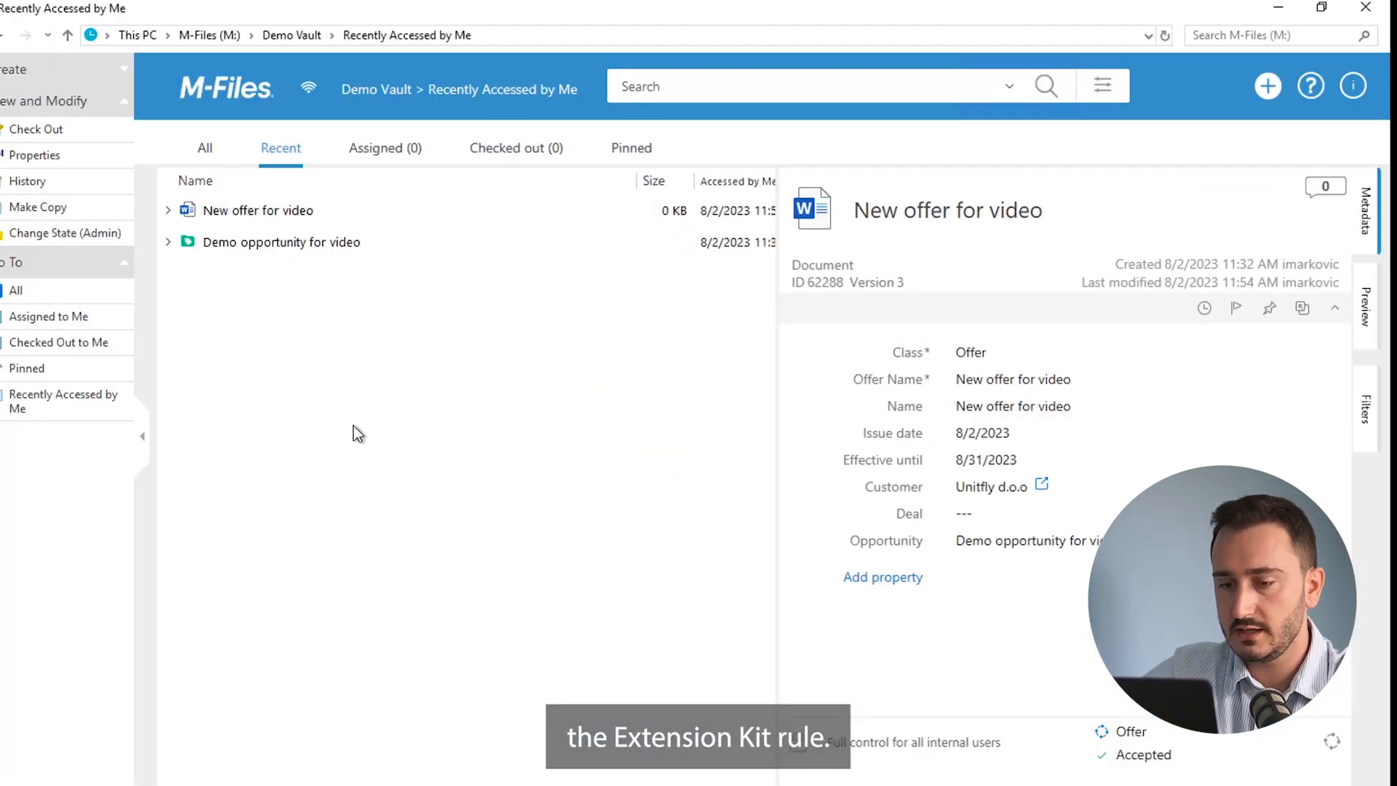
Refresh the Recent list and check the workflow state of Demo opportunity for video
{"action": "right_click", "coordinate": [352, 425]}
{"action": "left_click", "coordinate": [406, 668]}
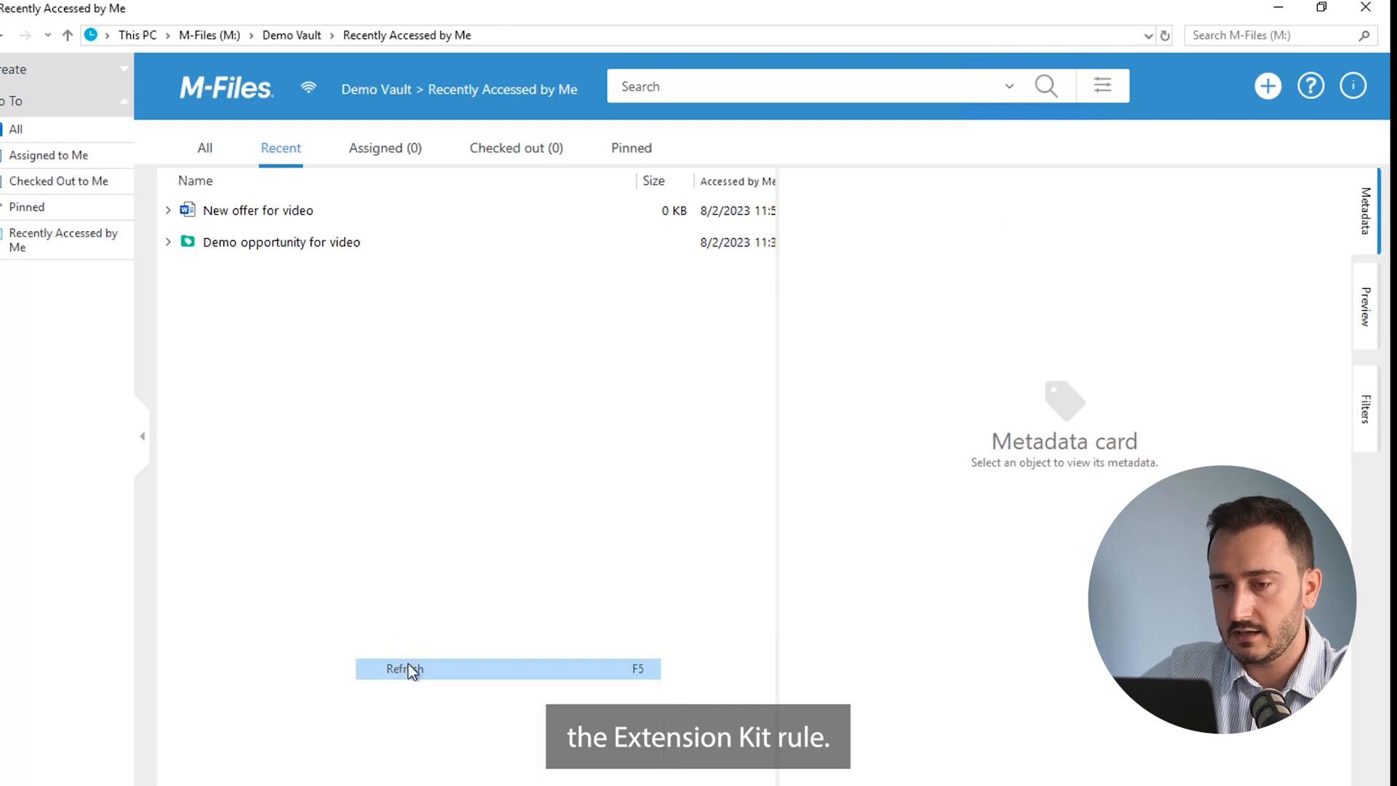
{"action": "left_click", "coordinate": [246, 238]}
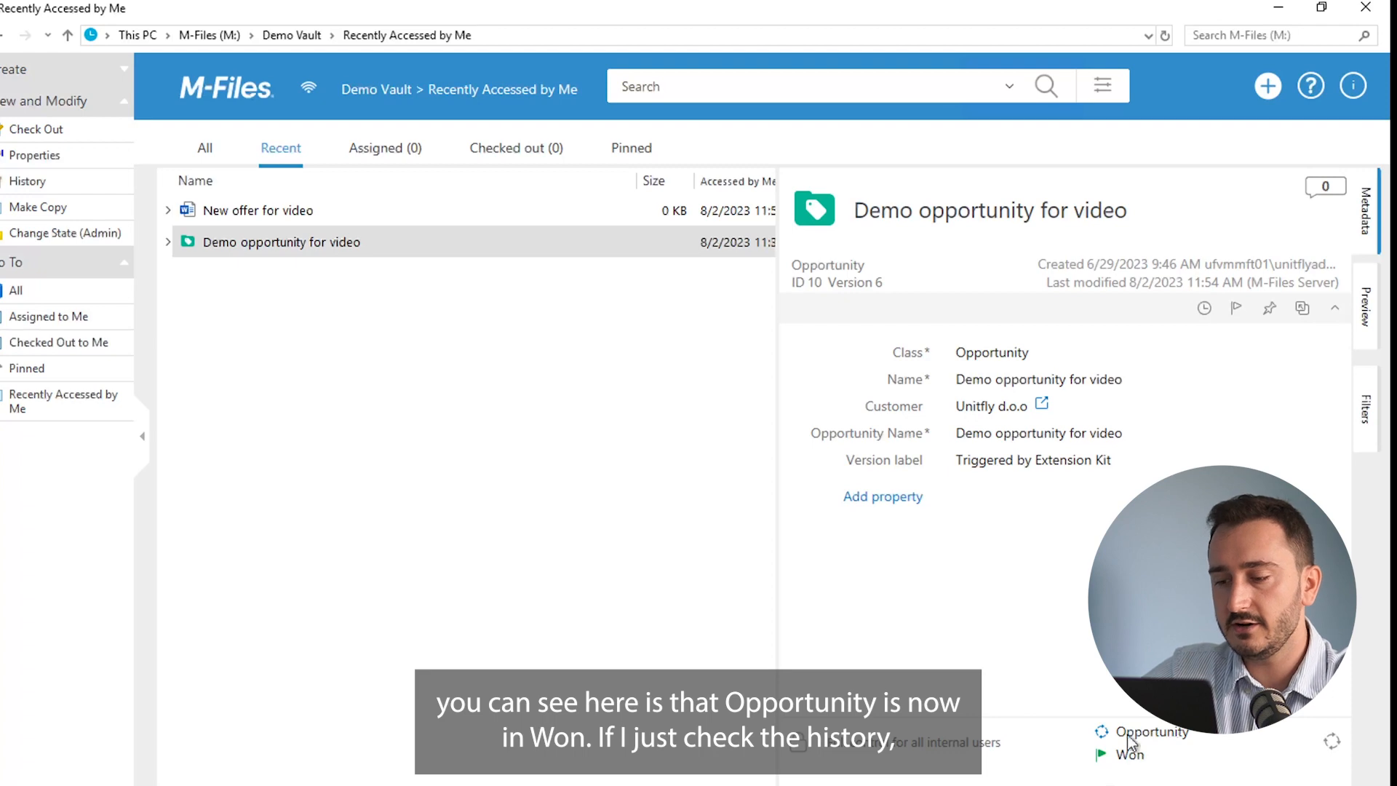
Review the version history of Demo opportunity for video and close the history window
{"action": "right_click", "coordinate": [338, 237]}
{"action": "left_click", "coordinate": [380, 377]}
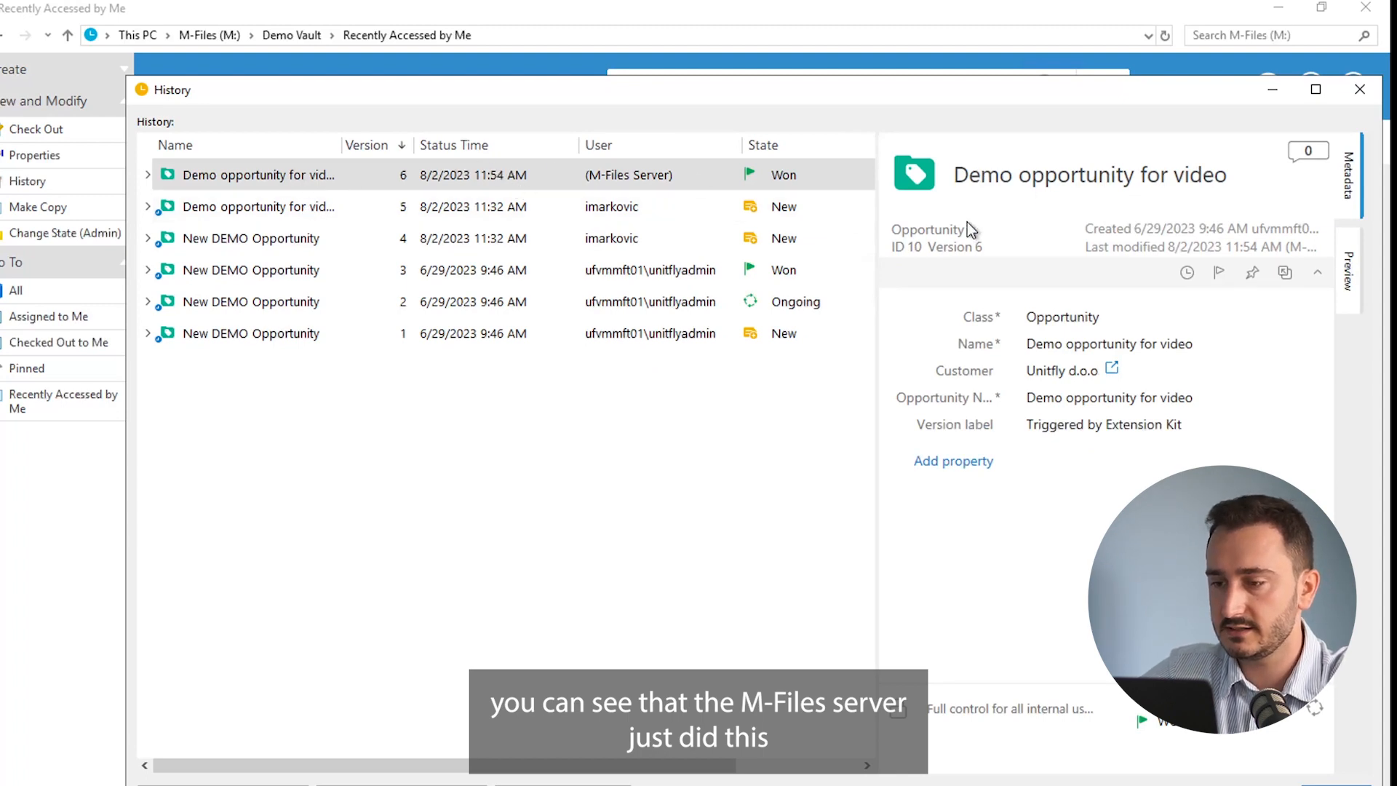
{"action": "left_click", "coordinate": [1360, 90]}
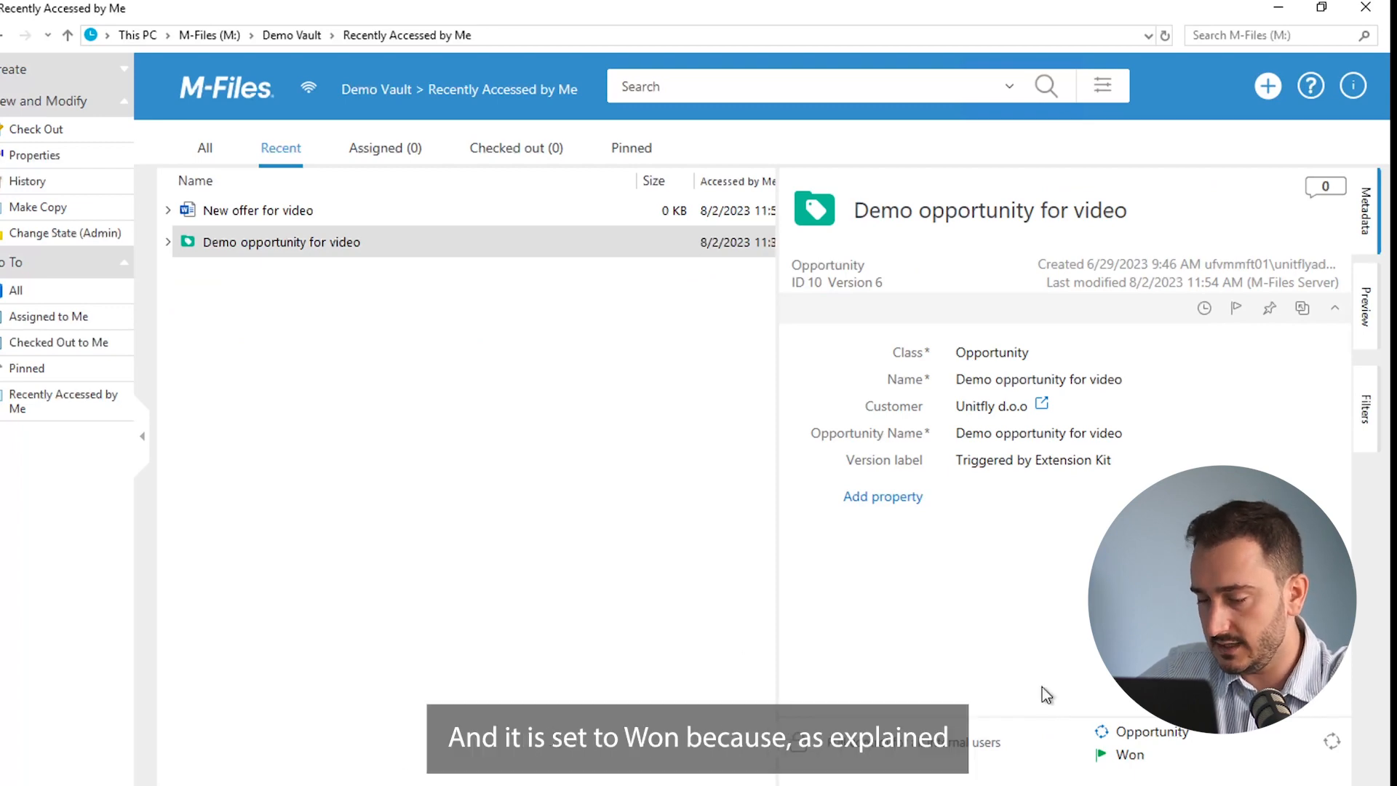
Expand the Opportunity relationship under New offer for video and view the metadata of the related Demo opportunity for video
{"action": "left_click", "coordinate": [251, 214]}
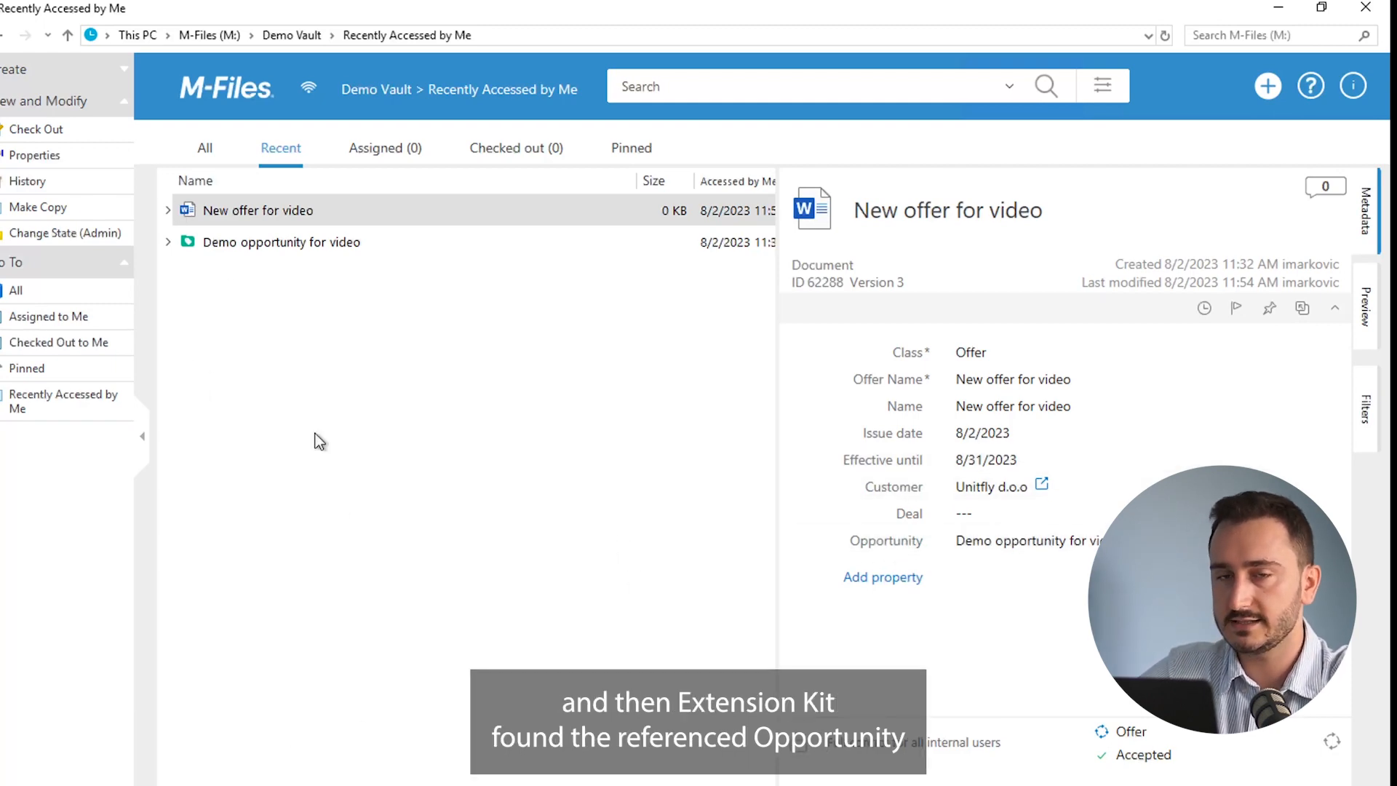
{"action": "left_click", "coordinate": [168, 211]}
{"action": "left_click", "coordinate": [183, 241]}
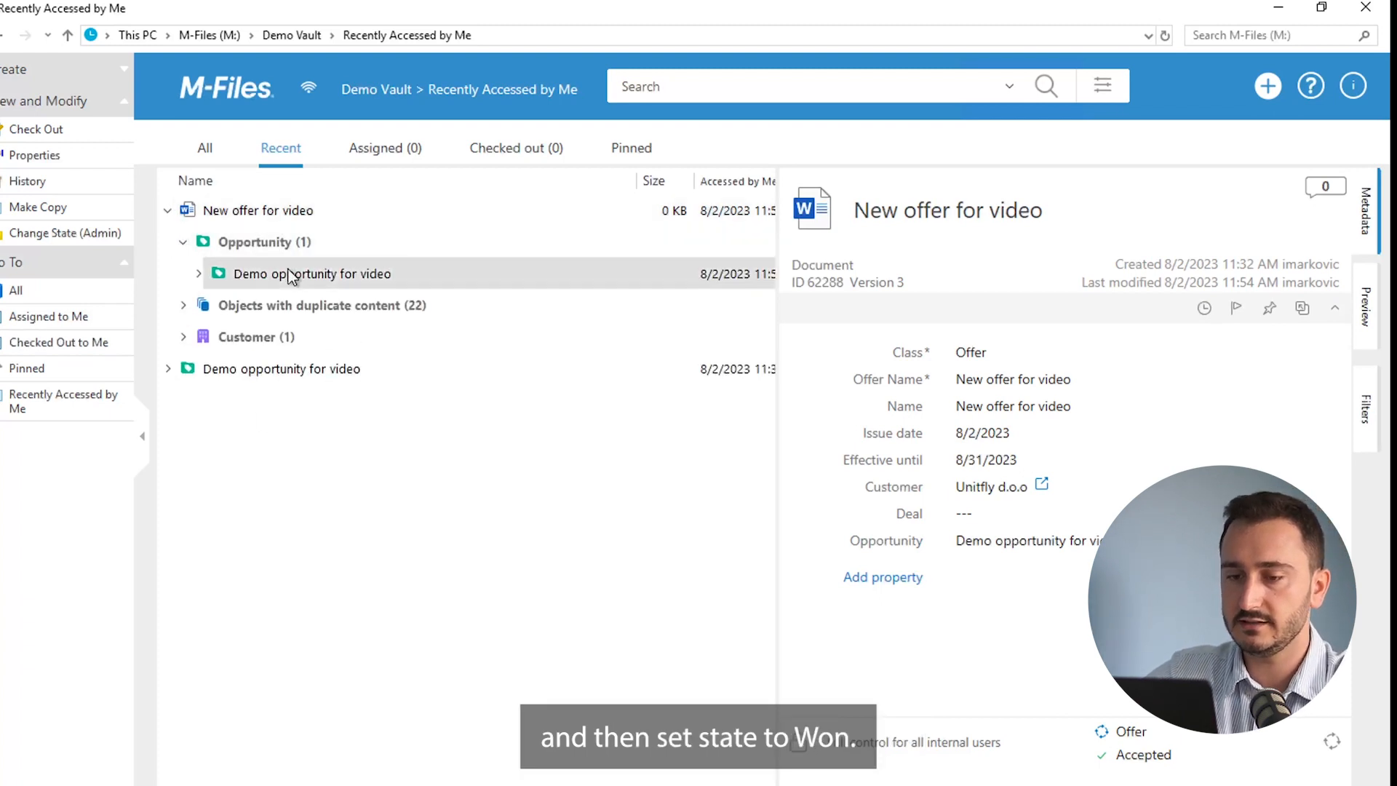
{"action": "left_click", "coordinate": [377, 275]}
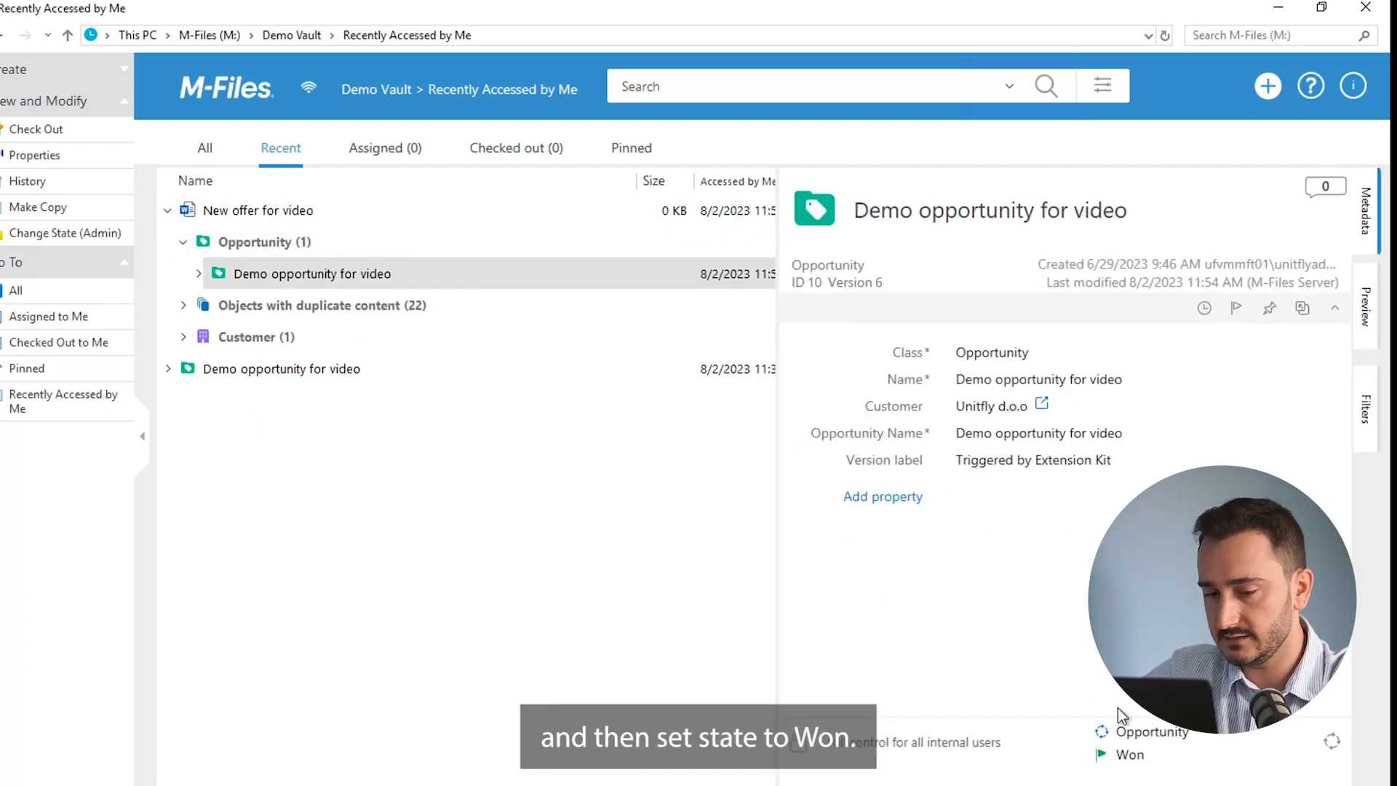